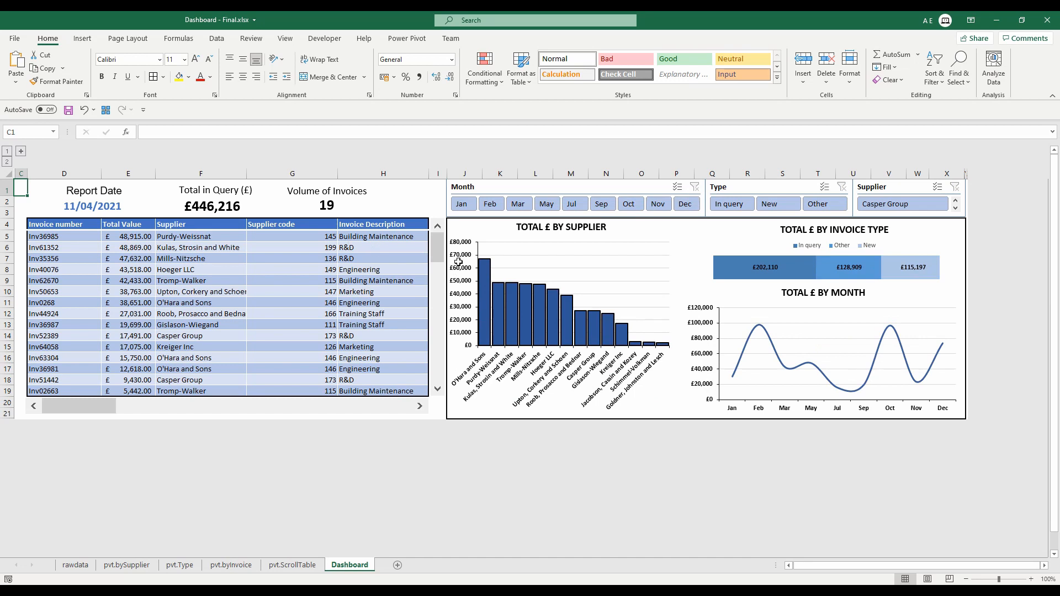
- Browse the finished dashboard's invoice rows, filter the dashboard to Feb, and return the invoice table to its first row
left_click(437, 389)
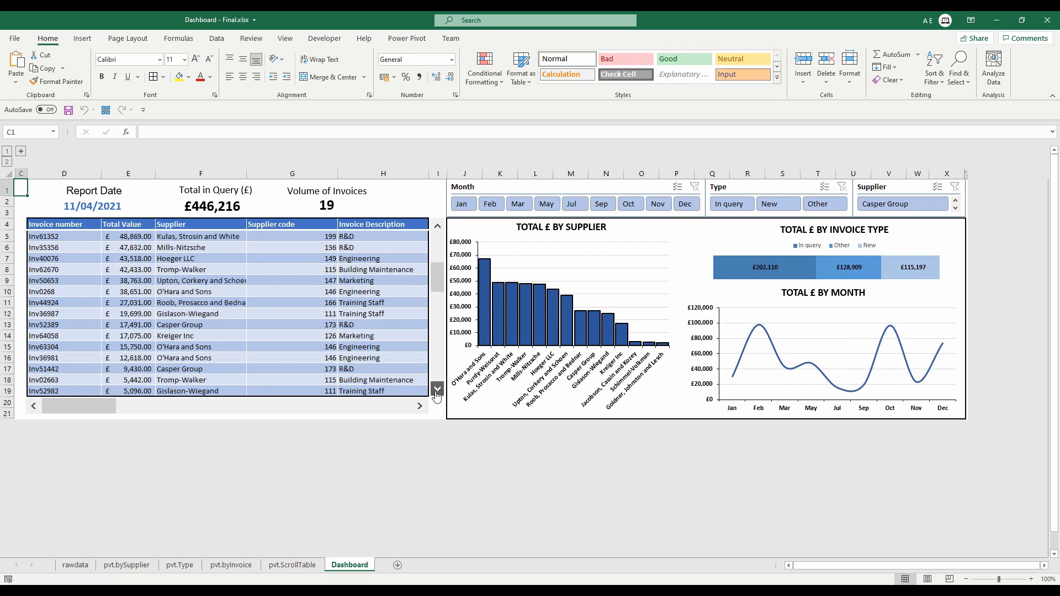
left_click(436, 389)
left_click(437, 390)
left_click(487, 206)
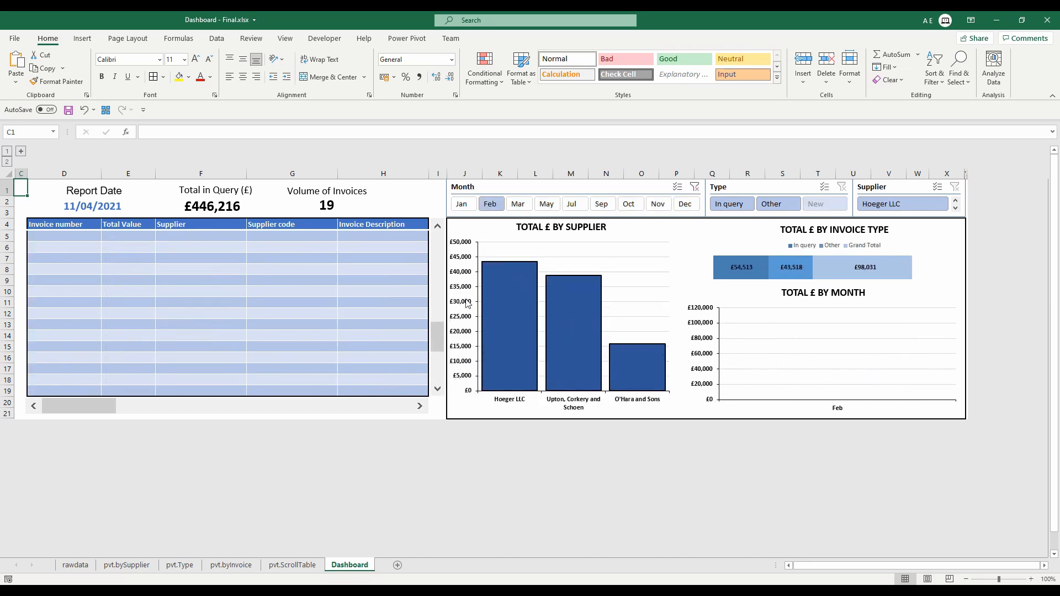
left_click_drag(437, 336, 435, 245)
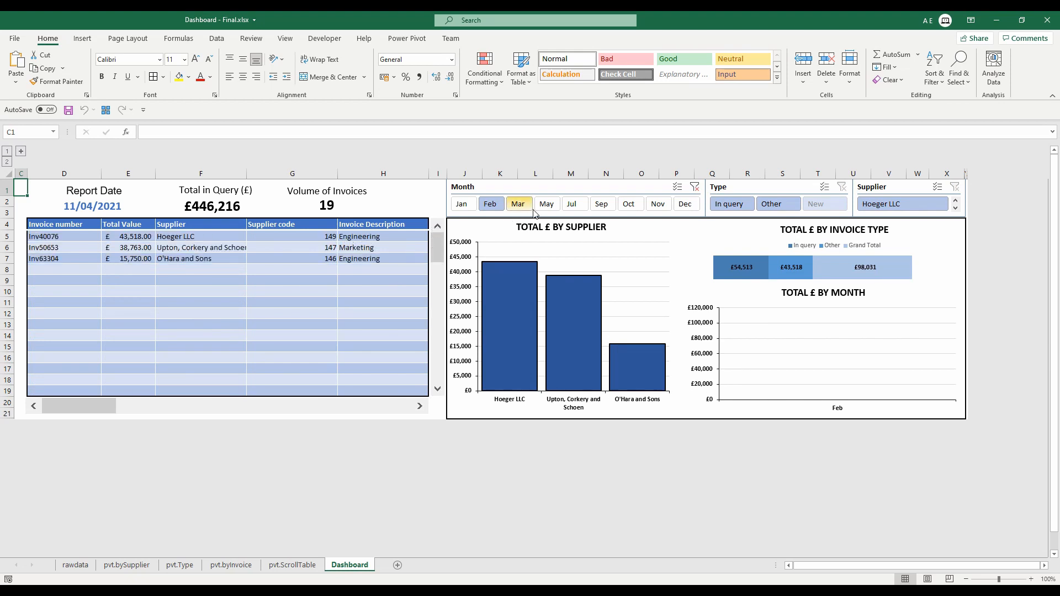
- Filter the finished dashboard to Dec and browse the invoice table's columns through Due Date Extracted, returning to the first ones
left_click(694, 187)
left_click(684, 206)
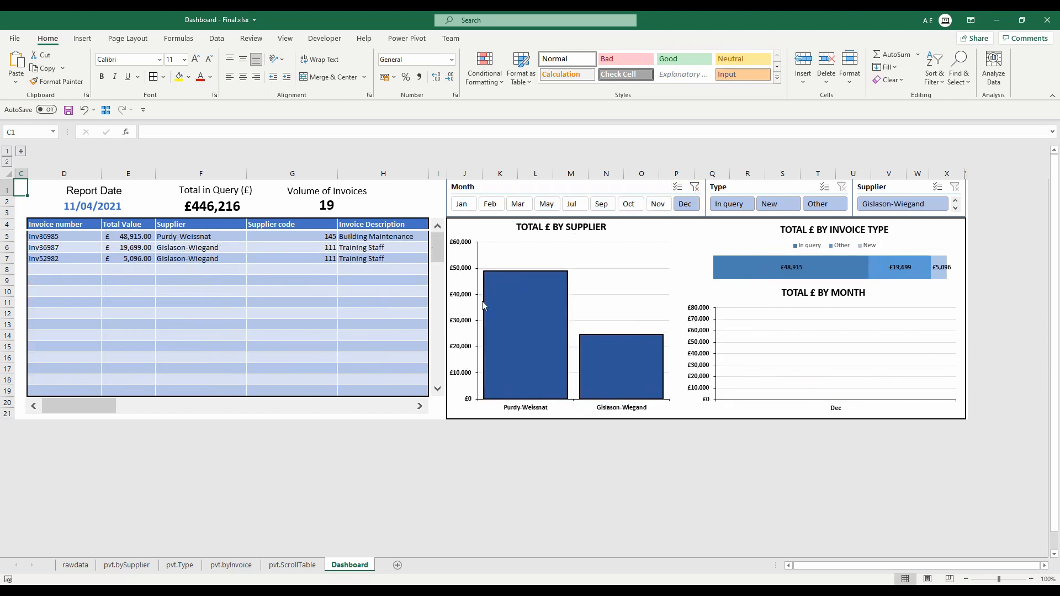
left_click(421, 408)
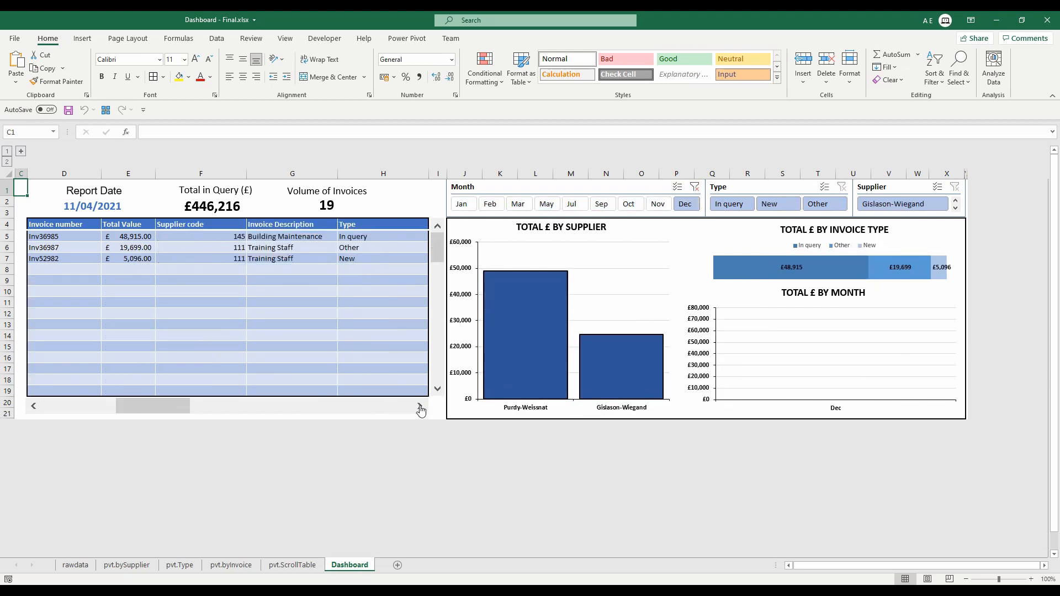
left_click(421, 408)
left_click(420, 407)
left_click(421, 407)
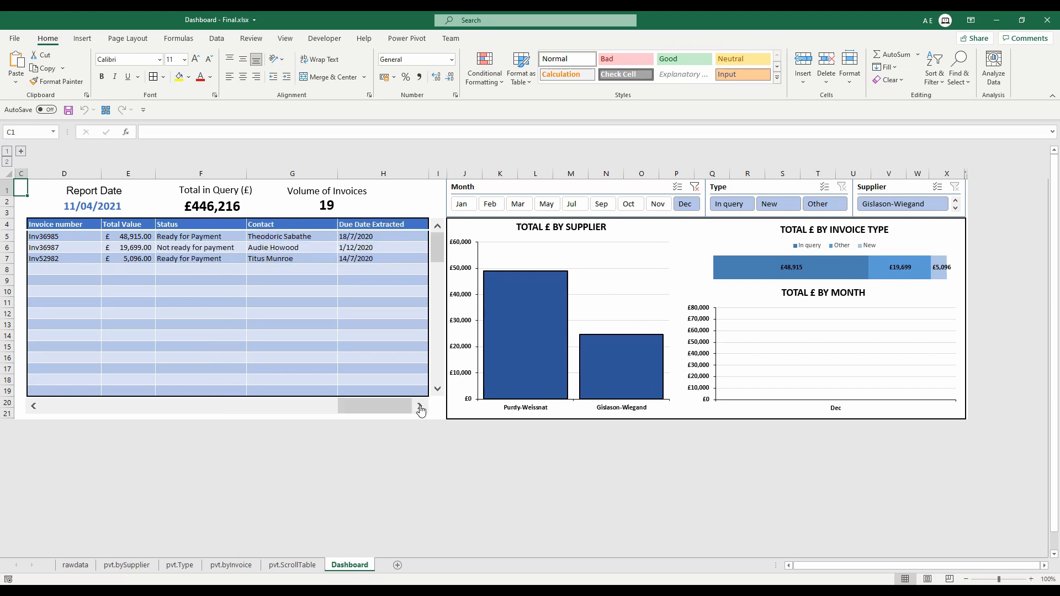
left_click_drag(348, 407, 47, 409)
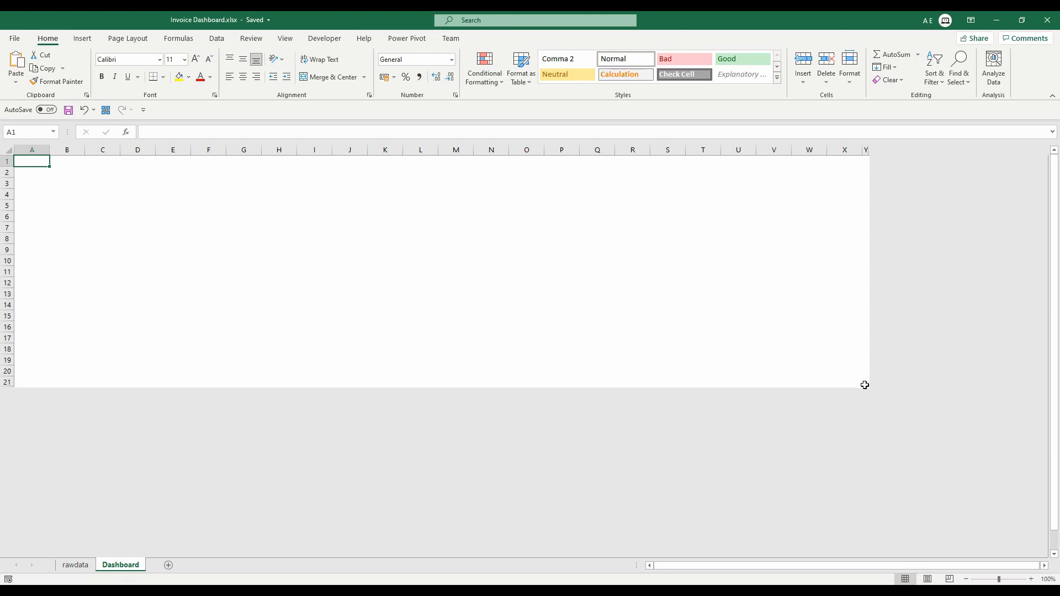
- Create a PivotTable on a new worksheet from the full rawdata range A1:K20
left_click(74, 565)
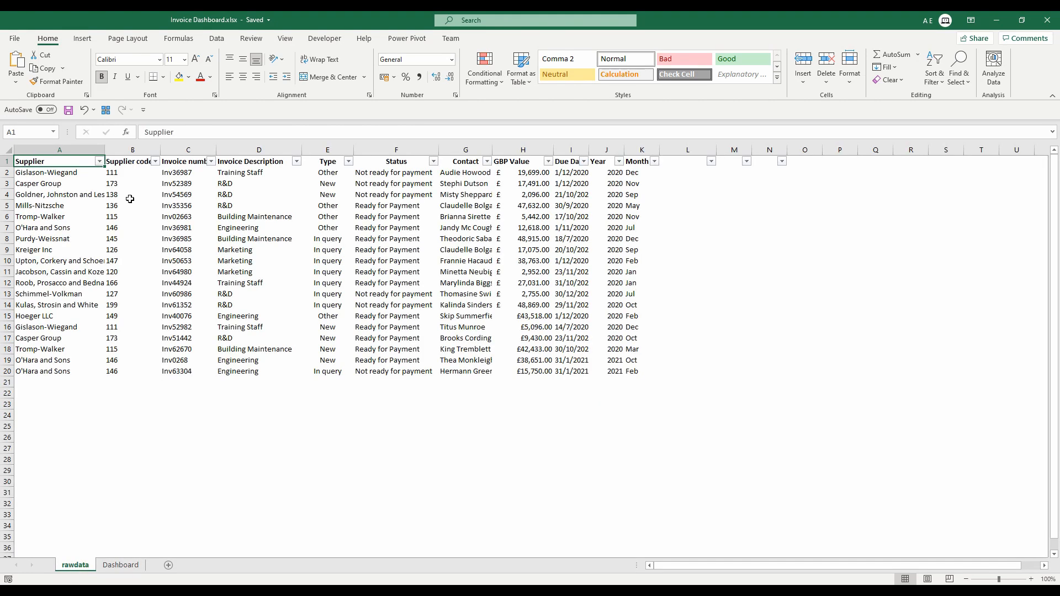
key("ctrl+a")
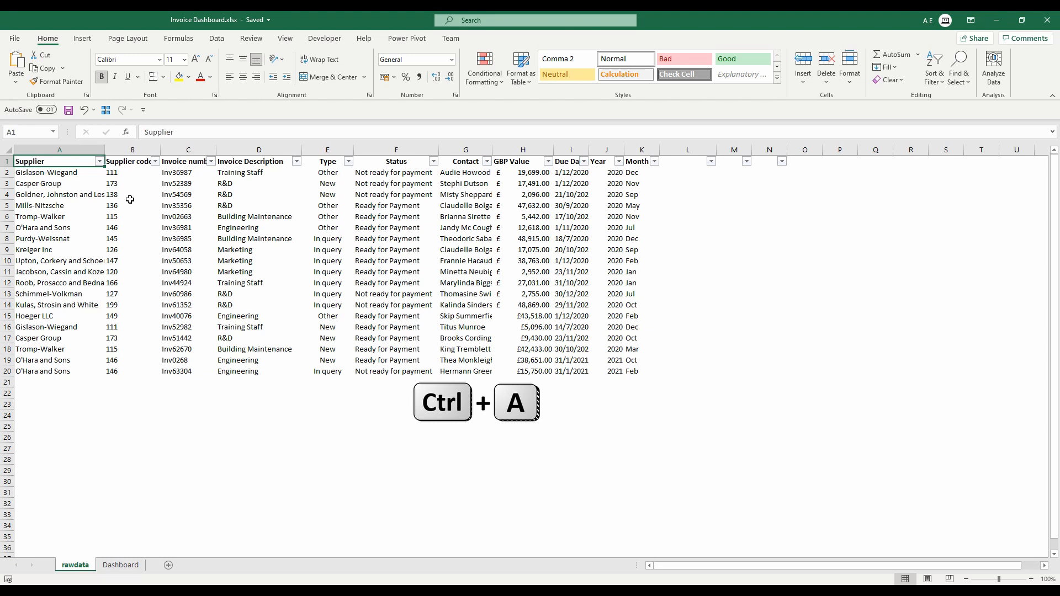
key("ctrl+a")
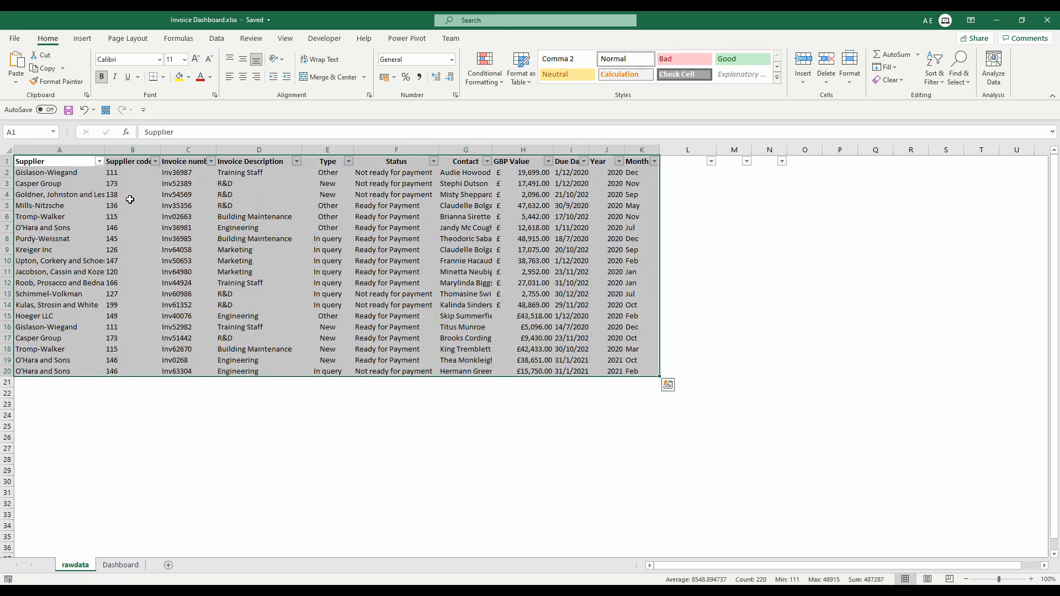
key("alt+n")
key("v")
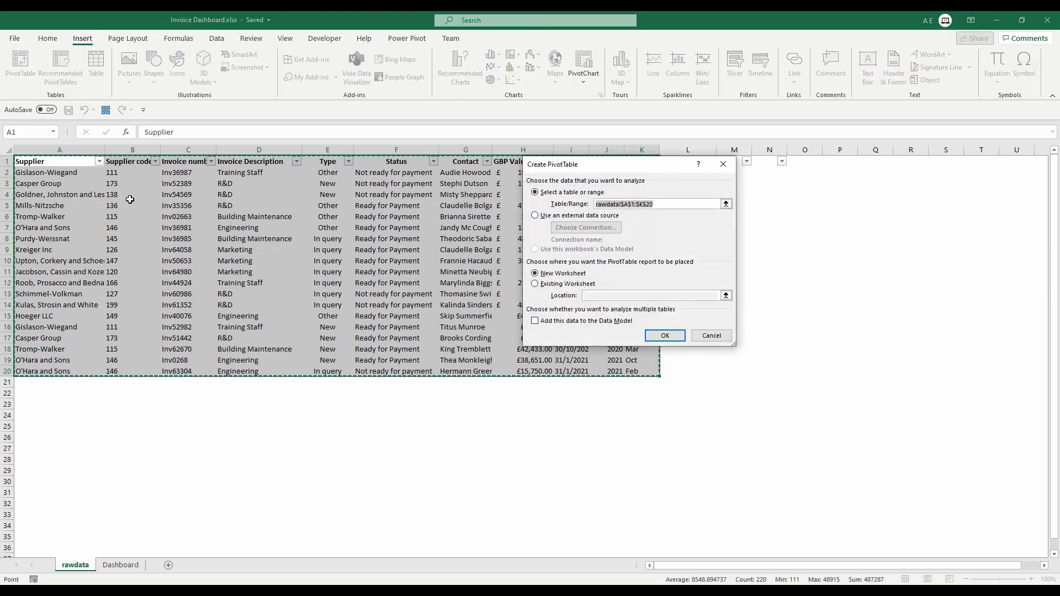
key("Return")
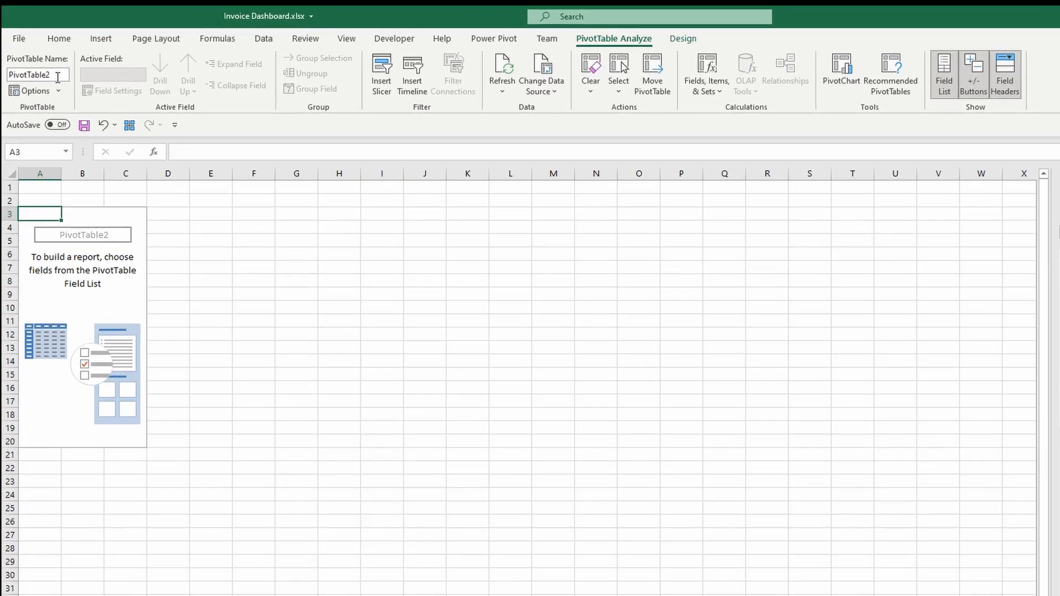
- Name the new PivotTable pvt.bySupplier
left_click(57, 77)
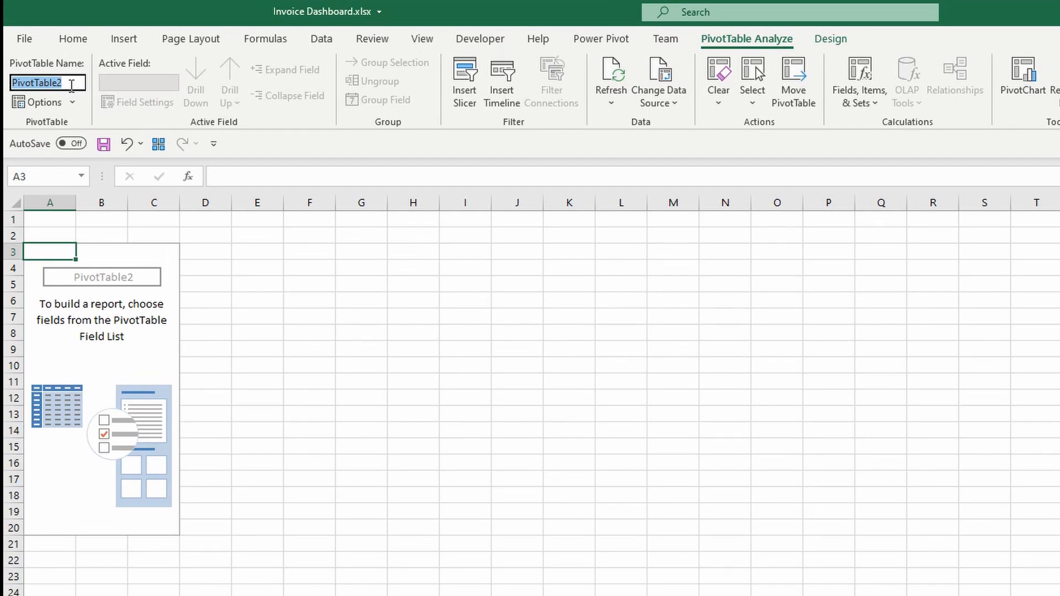
type("pvt.b")
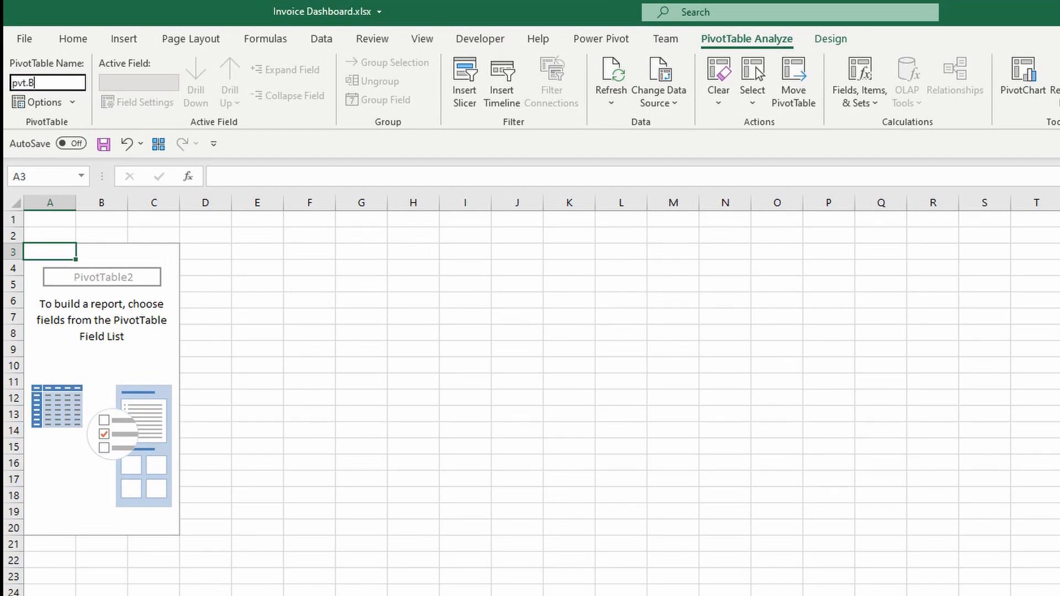
type("ySupplier")
key("Return")
- Rename the PivotTable's sheet pvt.bySupplier and place it between the rawdata and Dashboard sheets
key("ctrl+c")
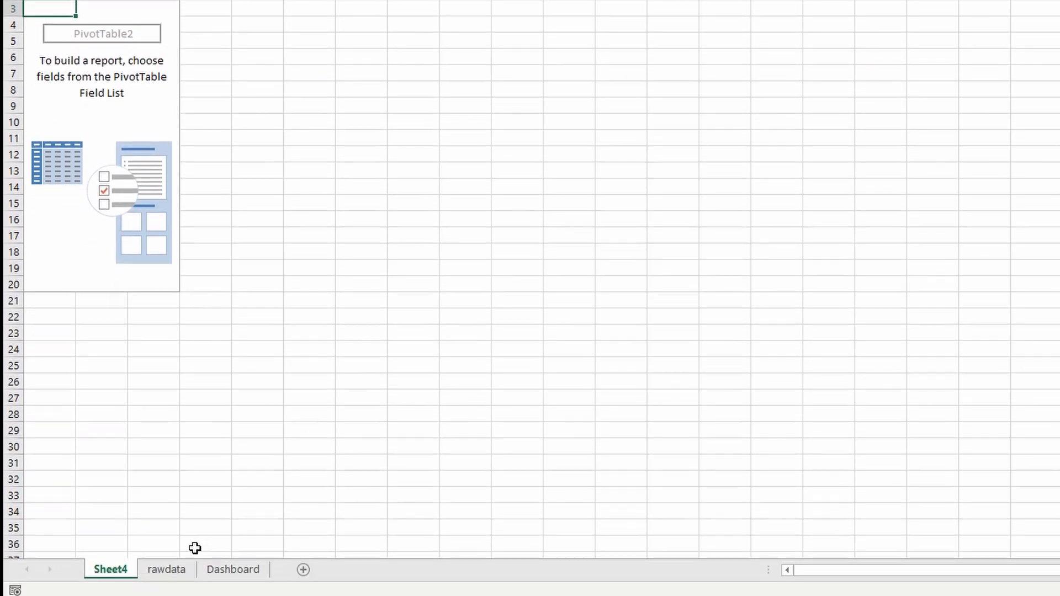
double_click(113, 569)
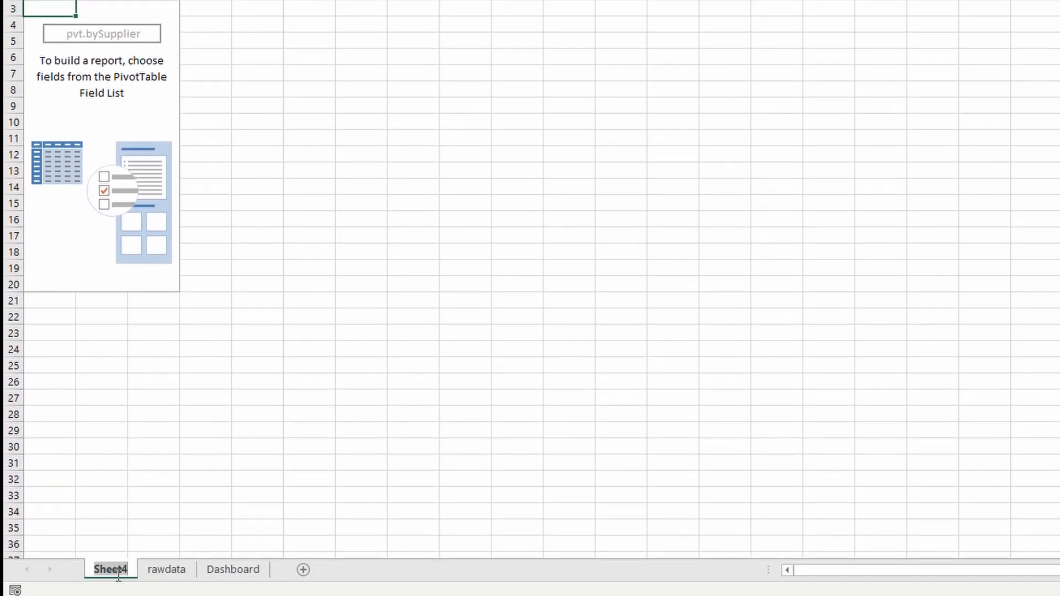
key("ctrl+v")
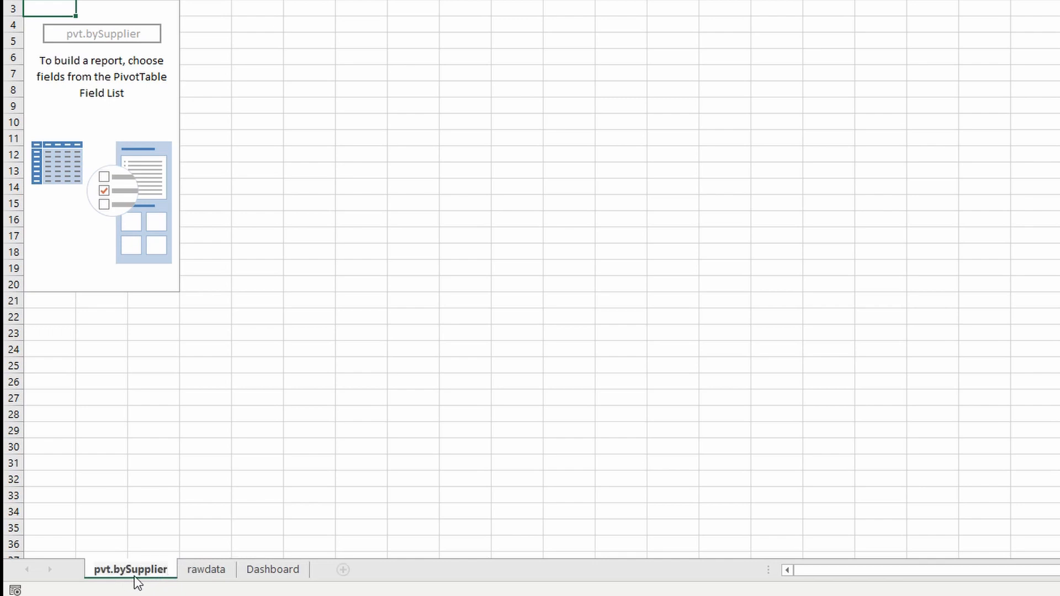
left_click(216, 531)
left_click_drag(143, 569, 238, 568)
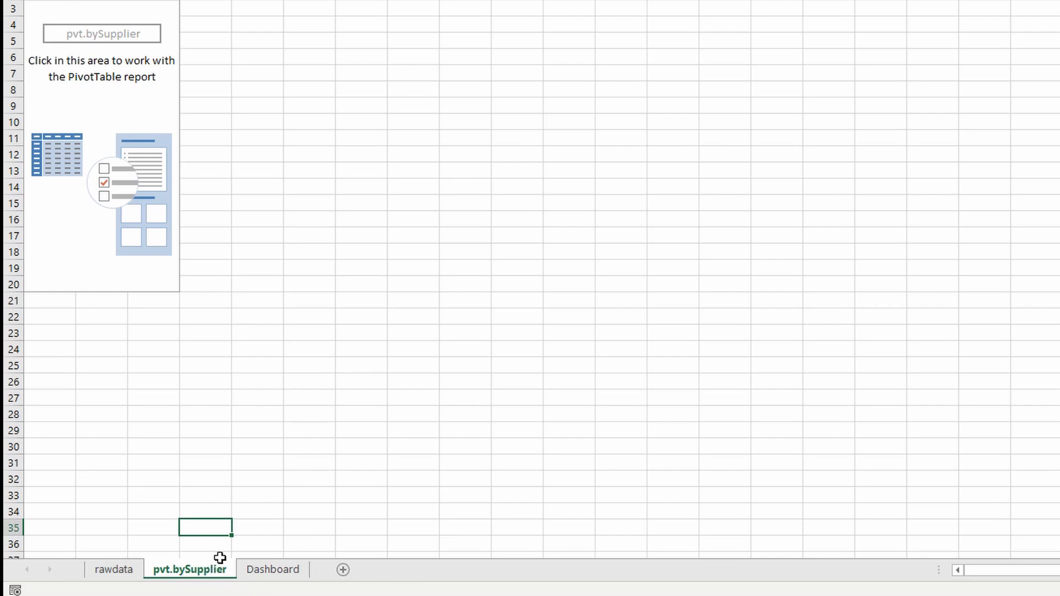
- Add Supplier to the rows and GBP Value to the values of the pvt.bySupplier PivotTable
left_click(109, 36)
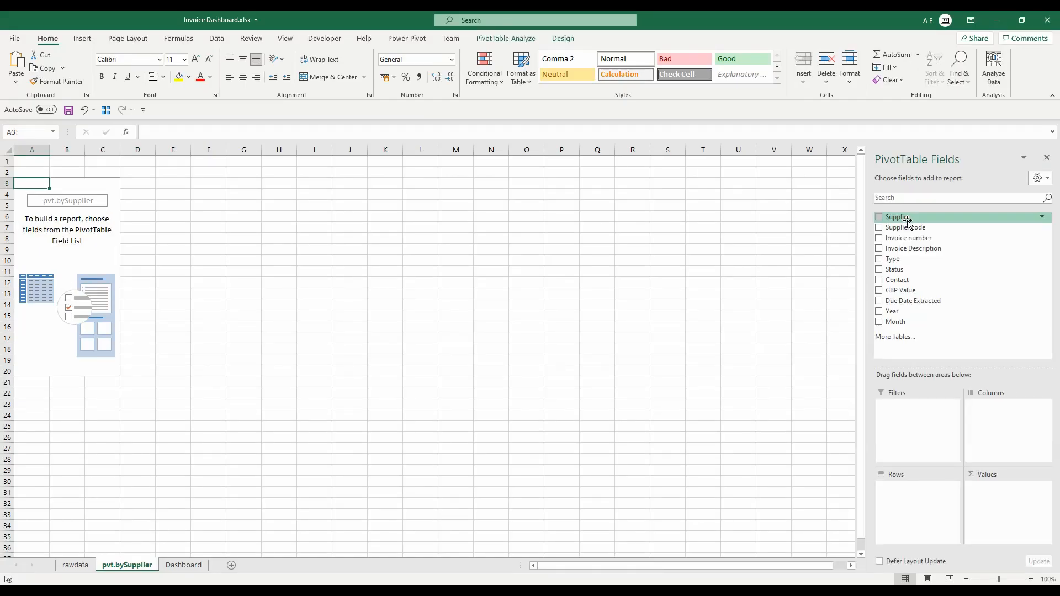
left_click_drag(910, 219, 911, 516)
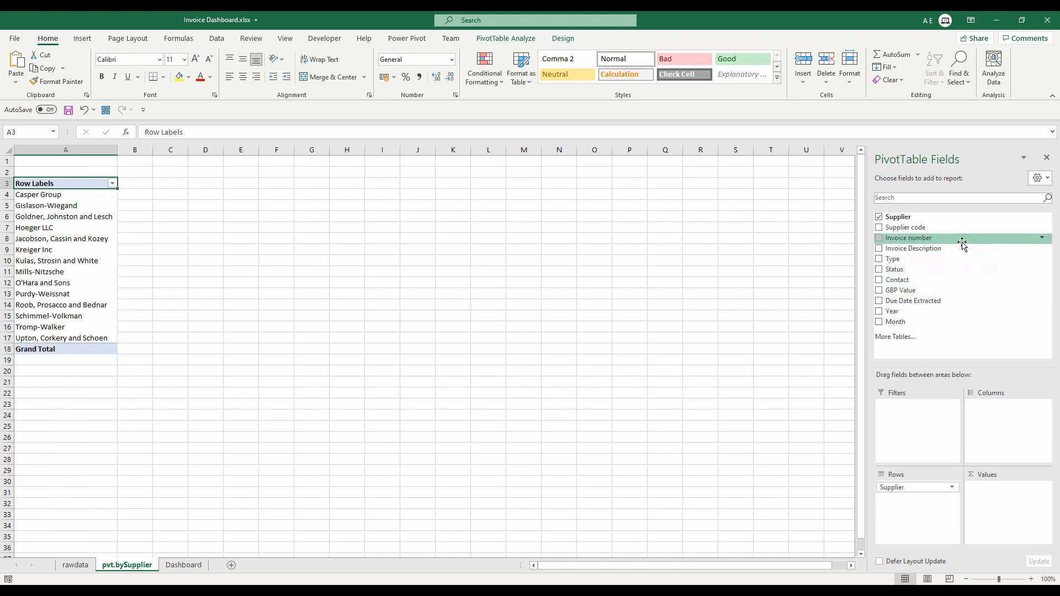
left_click_drag(935, 291, 993, 496)
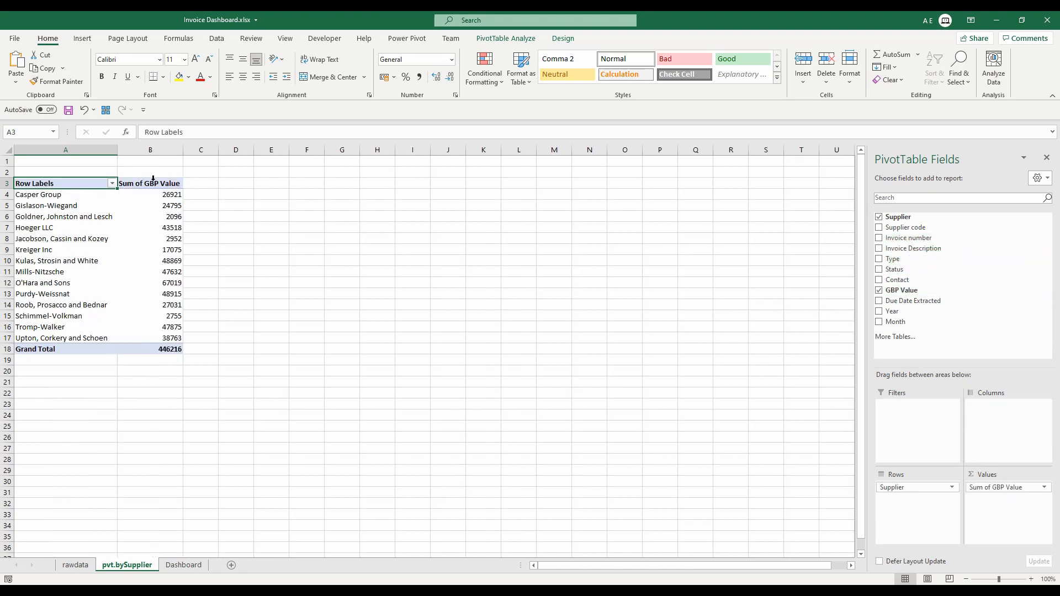
- Format the Sum of GBP Value field as £ currency with 0 decimal places
left_click(153, 179)
right_click(153, 179)
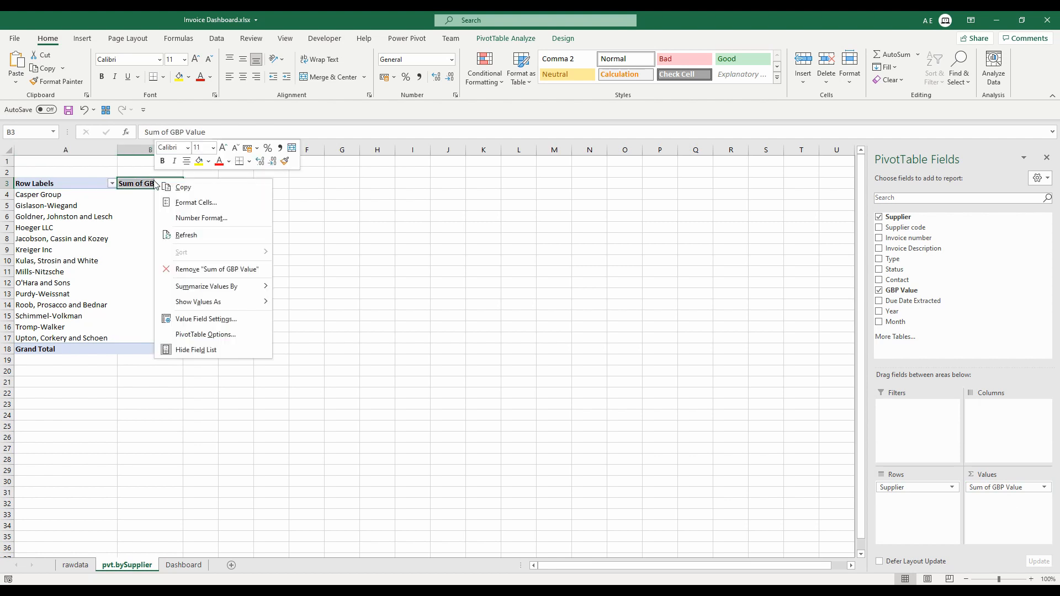
left_click(199, 218)
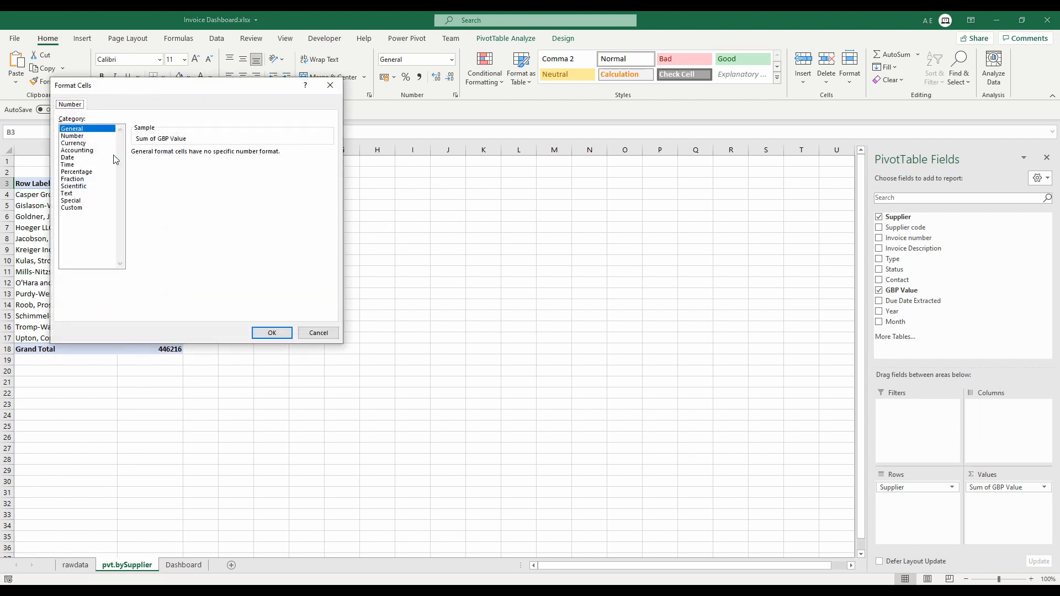
left_click(73, 143)
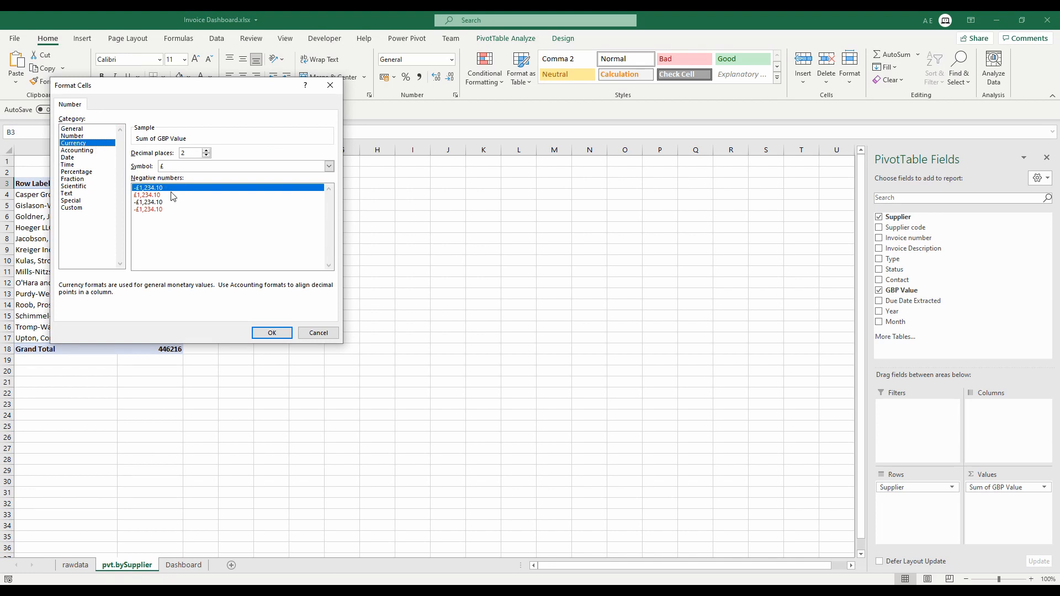
left_click(207, 156)
left_click(207, 155)
left_click(275, 333)
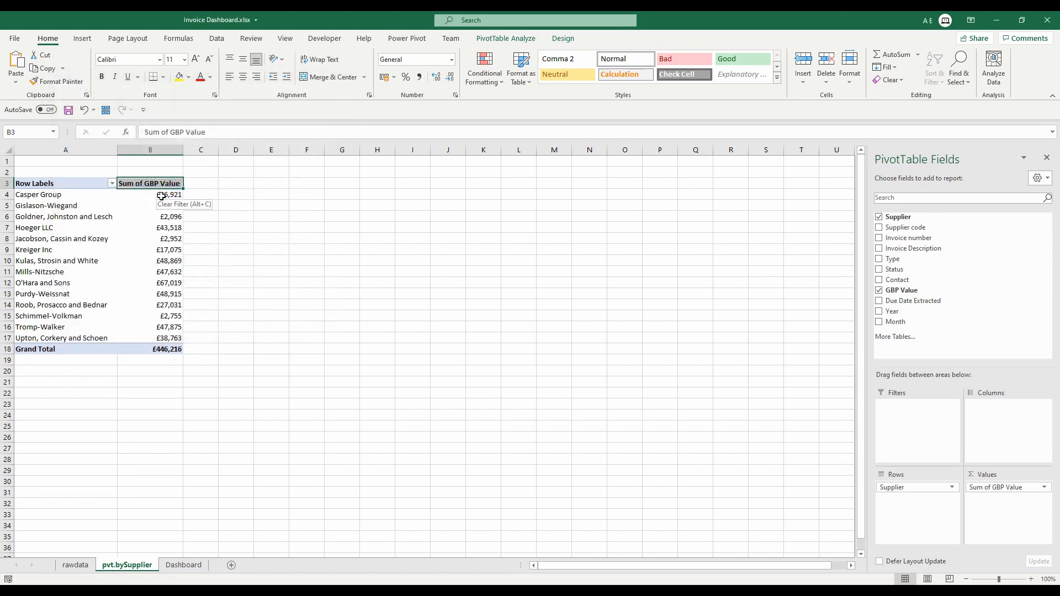
- Sort the suppliers by Sum of GBP Value from largest to smallest and hide the sheet's gridlines
right_click(163, 196)
mouse_move(220, 269)
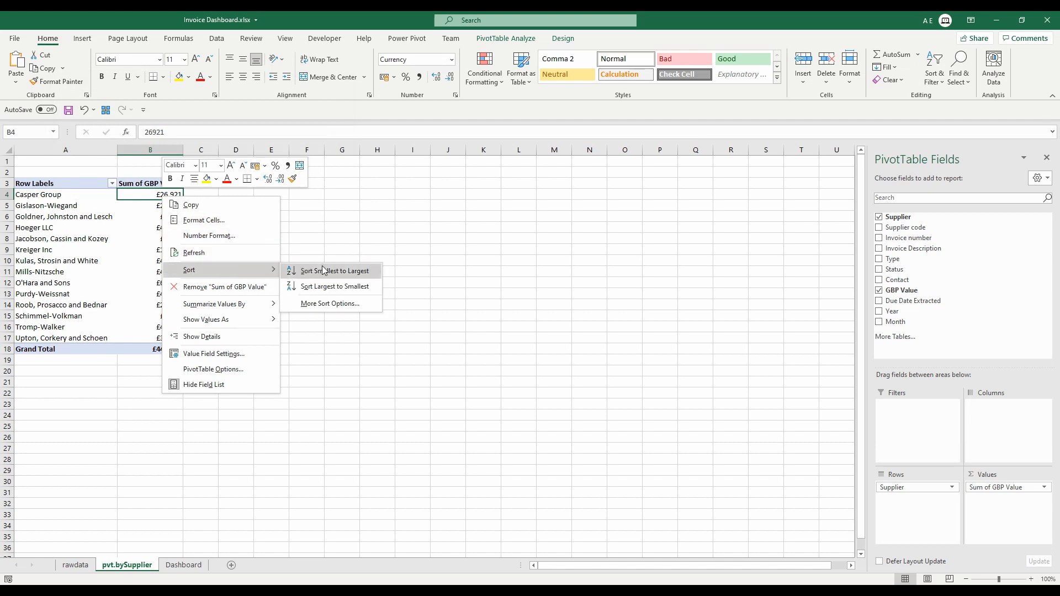
left_click(296, 287)
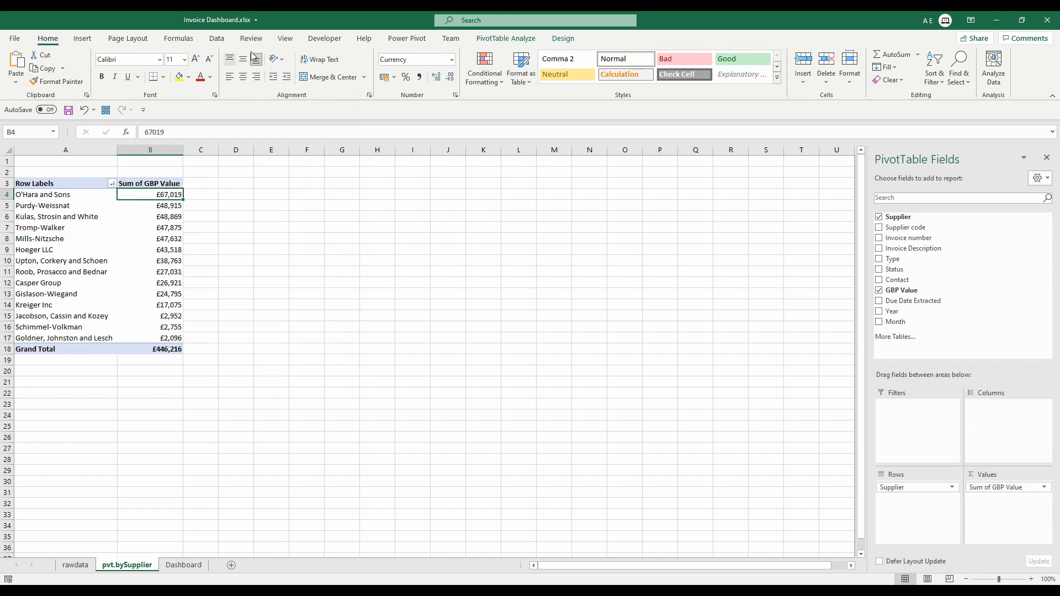
left_click(285, 40)
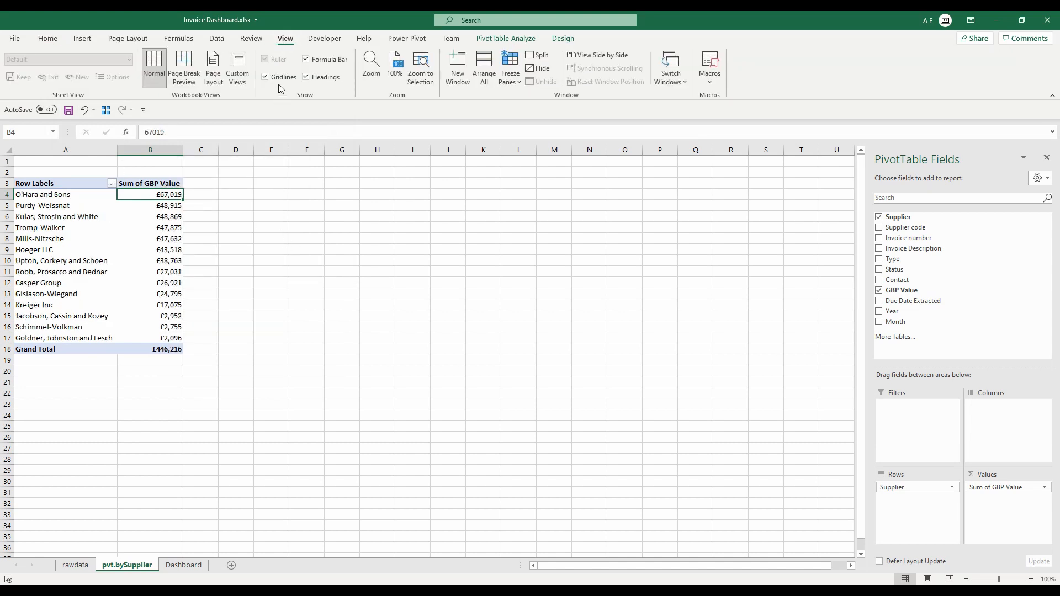
left_click(265, 77)
- Copy the entire pvt.bySupplier PivotTable and paste it at cell A1 of a new sheet placed before Dashboard
left_click(62, 184)
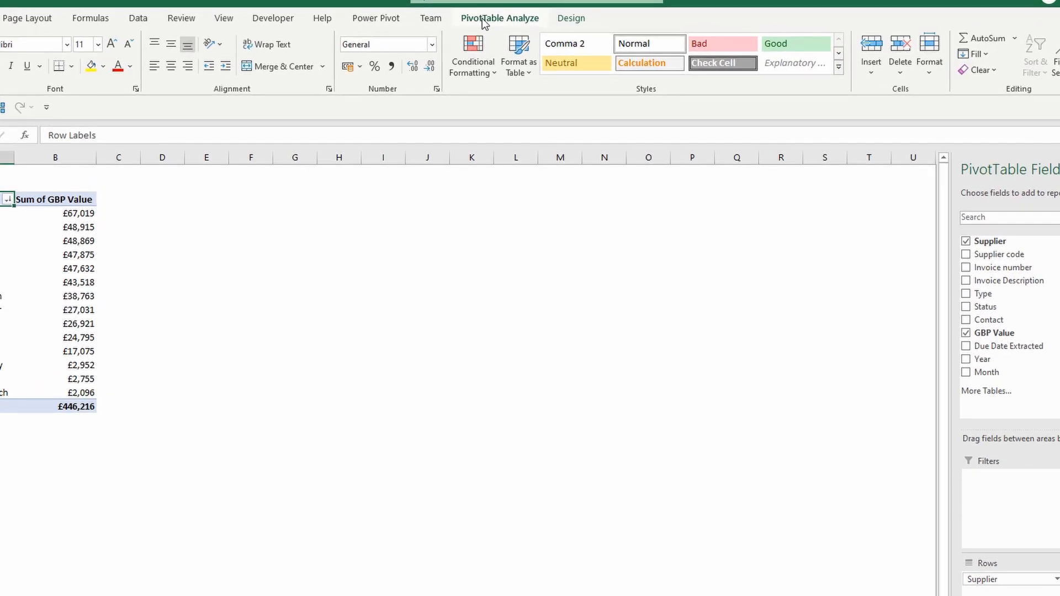
left_click(482, 18)
left_click(509, 72)
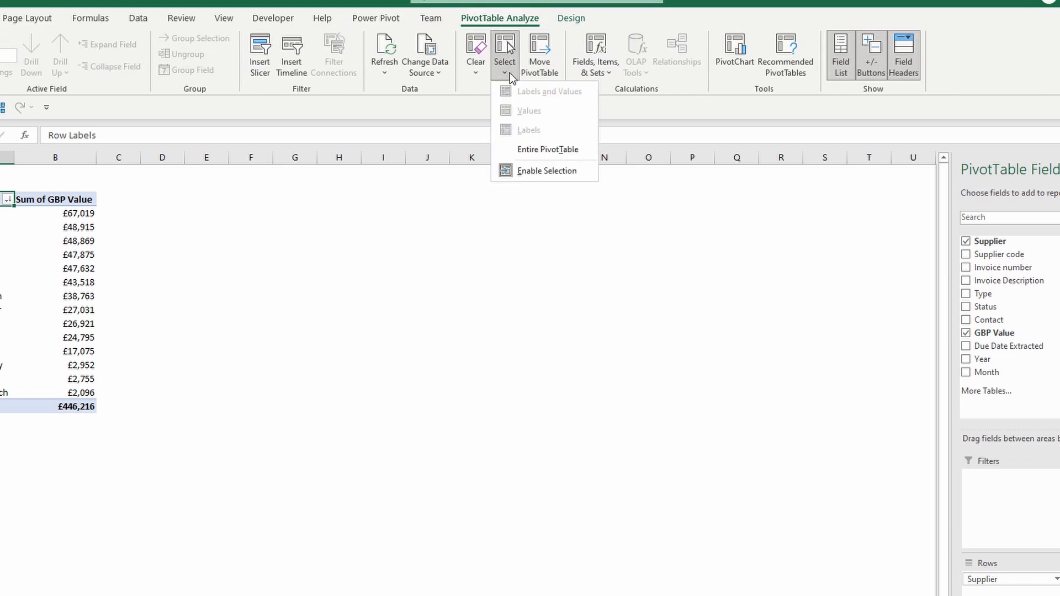
left_click(532, 147)
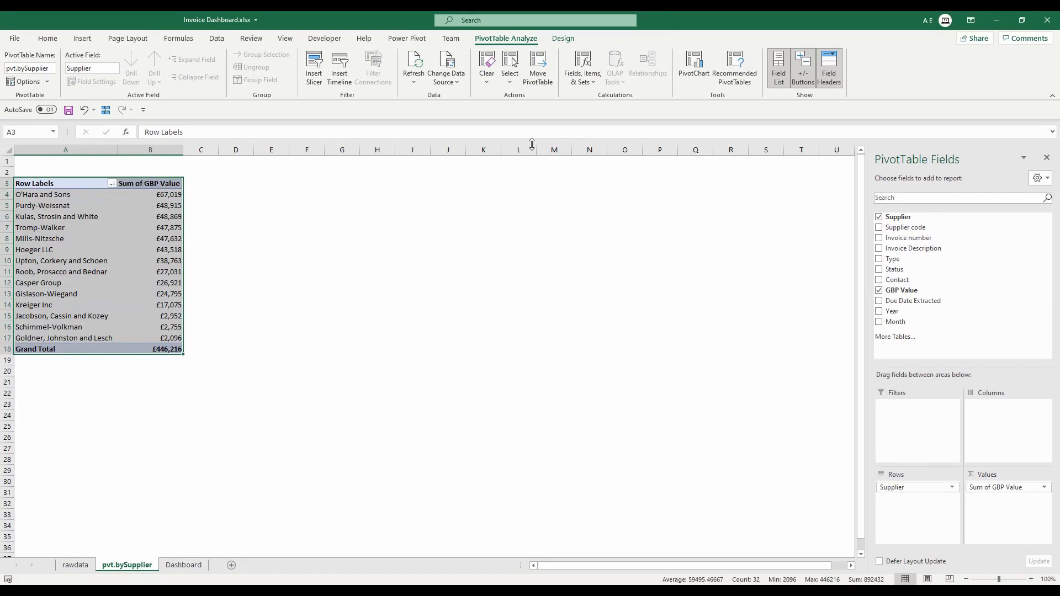
right_click(151, 187)
left_click(172, 193)
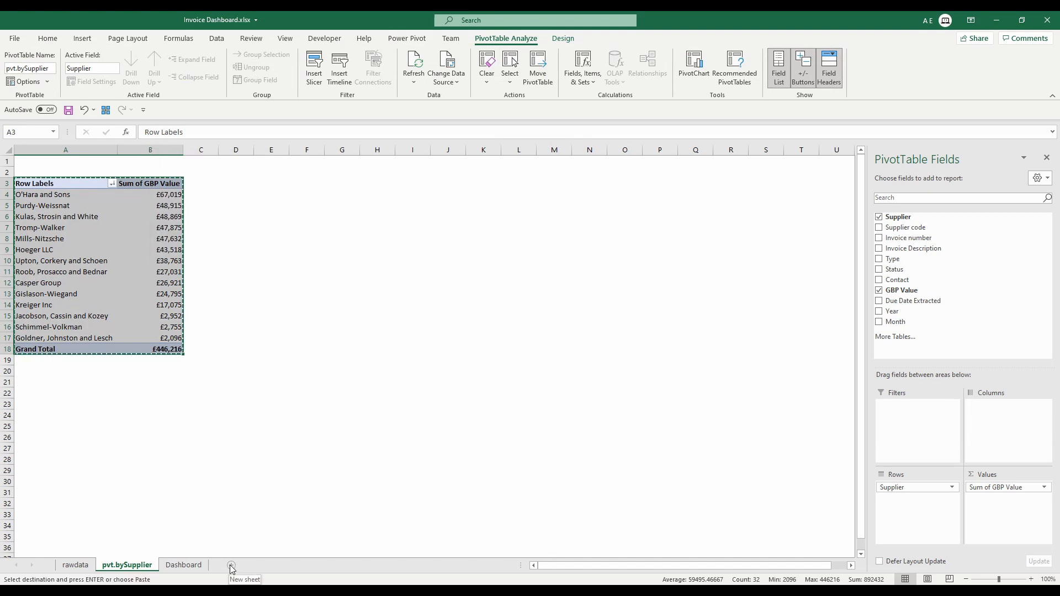
left_click(231, 565)
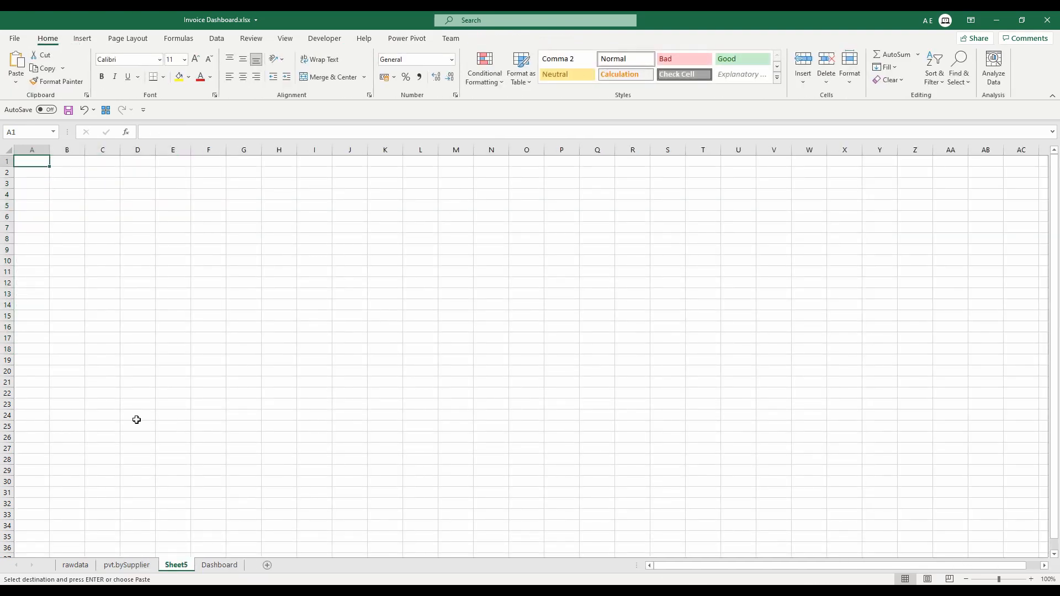
key("ctrl+v")
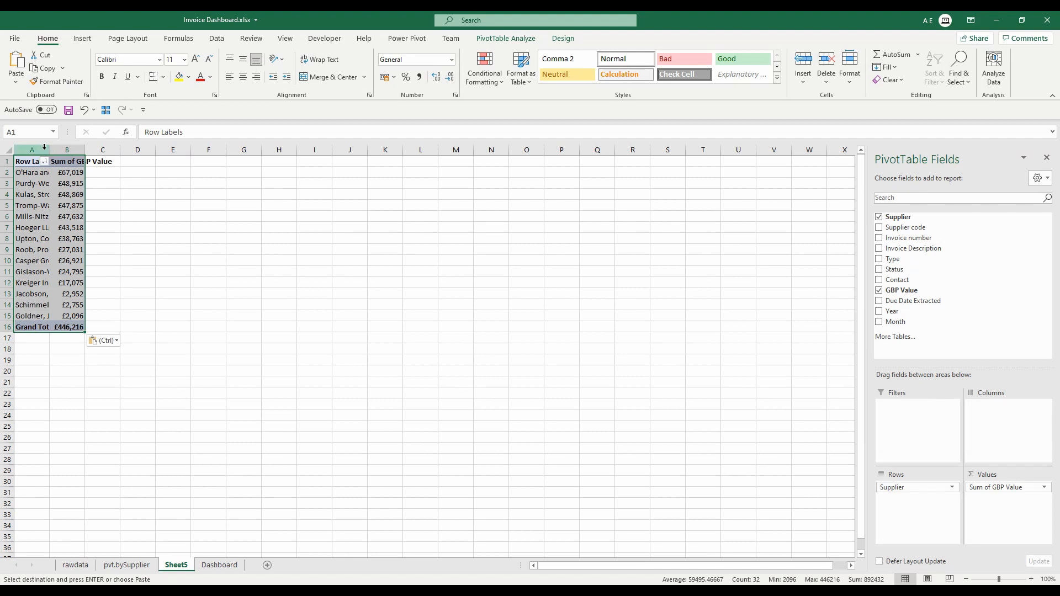
- Auto-fit columns A and B of the new sheet, and replace Supplier with Type in the copied PivotTable's rows
left_click_drag(42, 149, 94, 146)
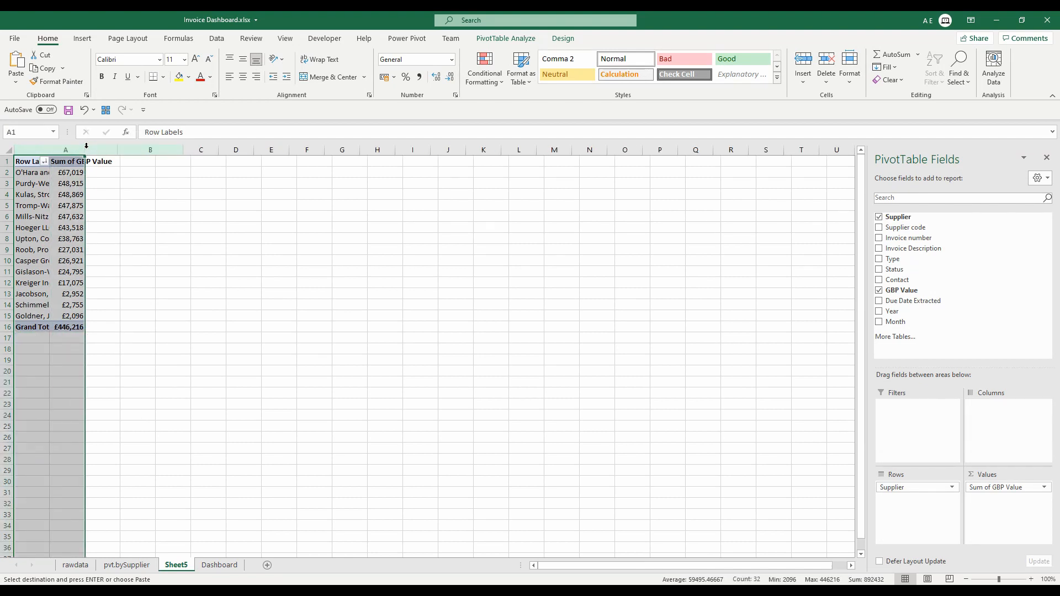
double_click(85, 149)
left_click(56, 161)
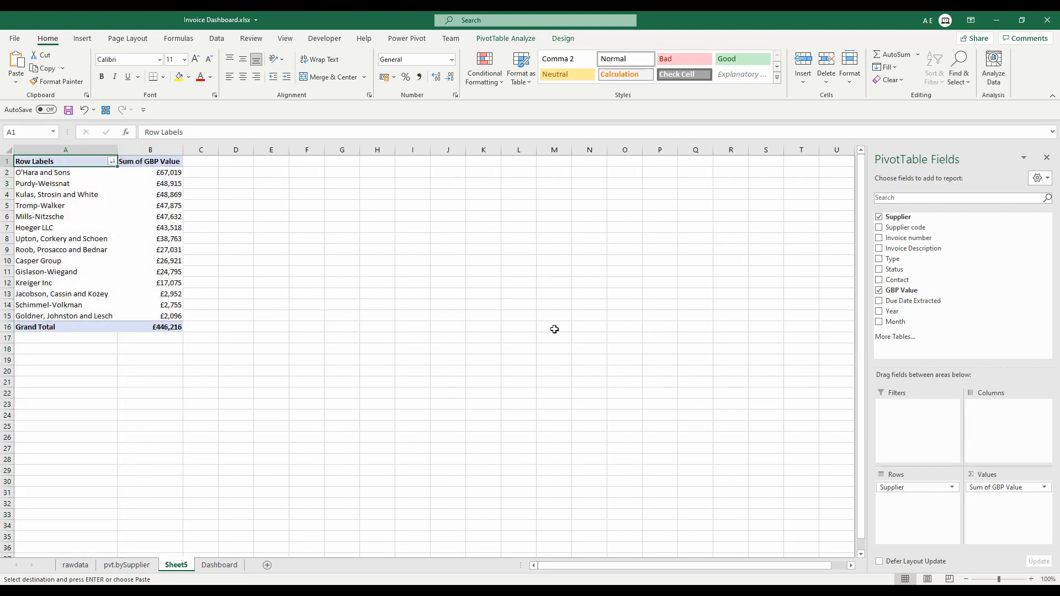
left_click(55, 175)
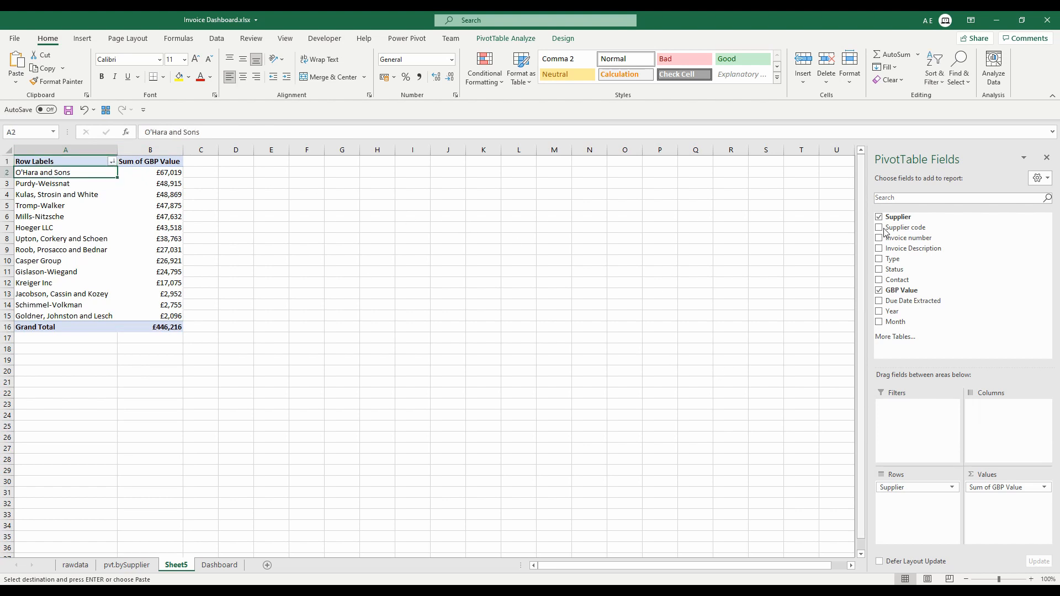
left_click_drag(913, 484, 910, 507)
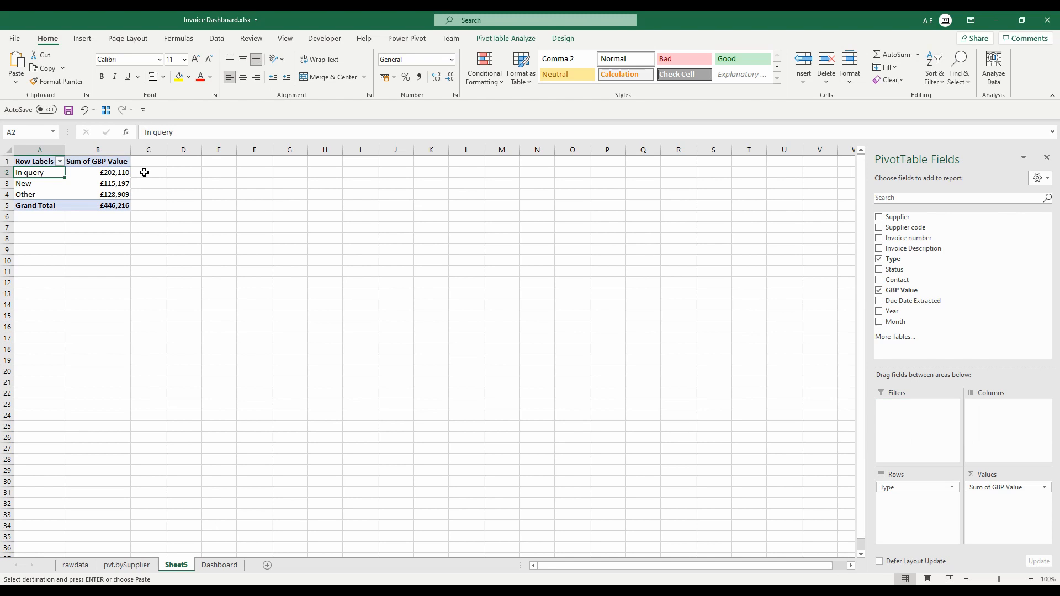
- Name the copied PivotTable pvt.byType
left_click(42, 162)
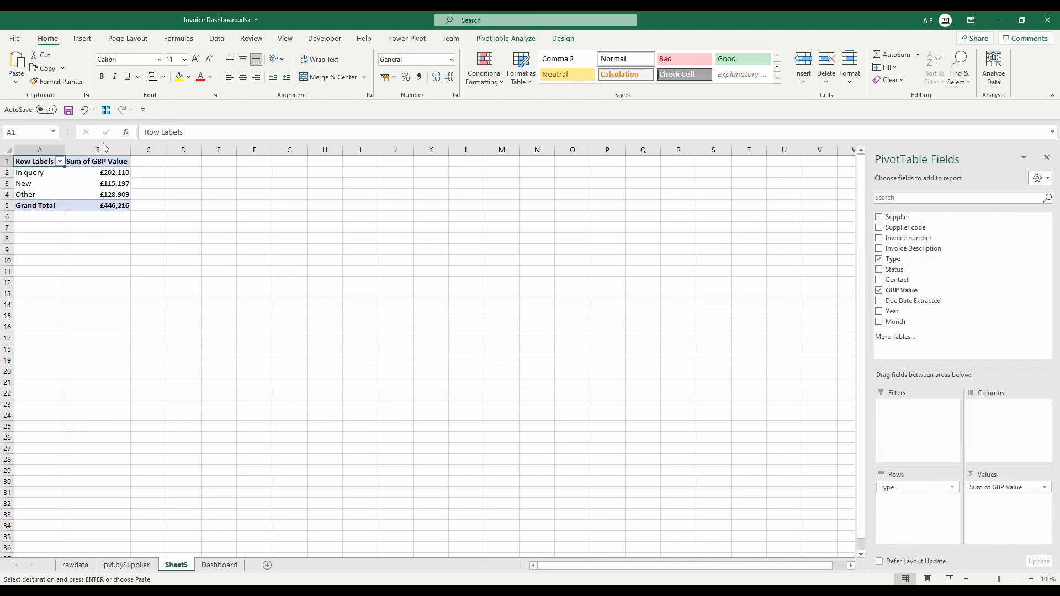
left_click(506, 39)
left_click(32, 68)
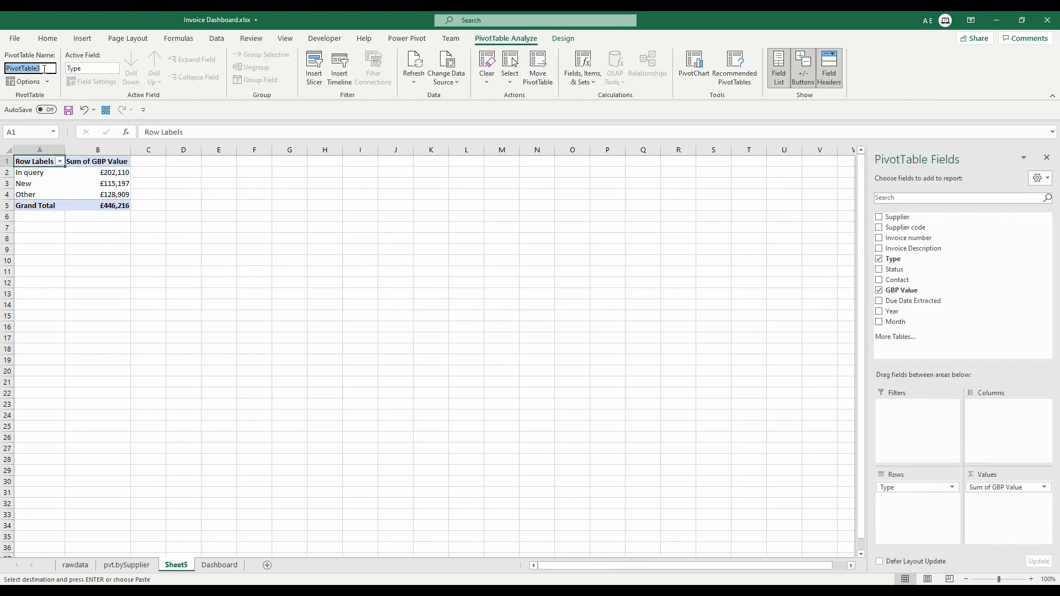
type("pvt.byType")
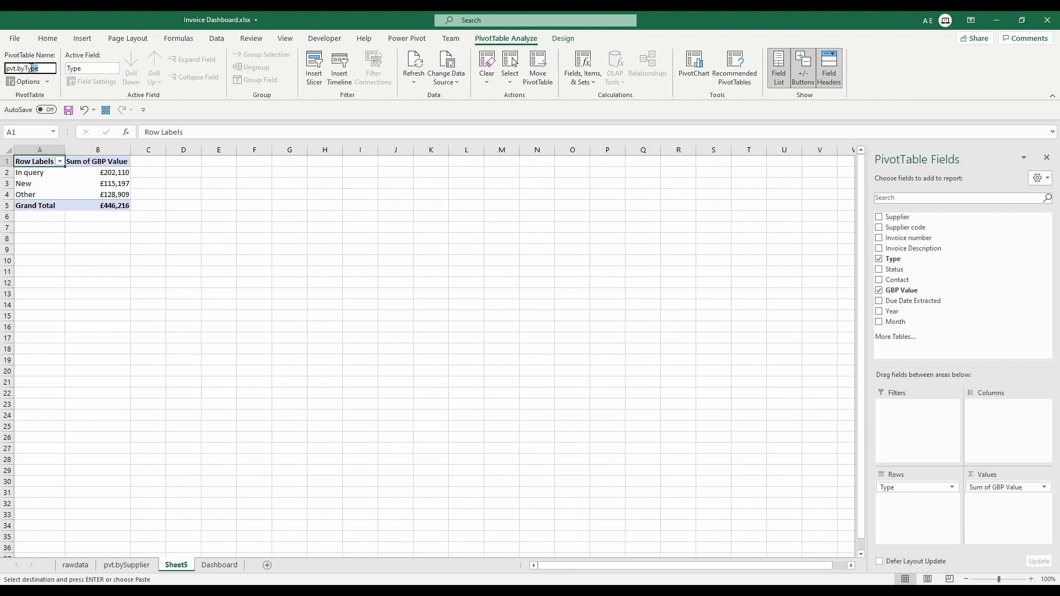
- Rename the copied PivotTable's sheet pvt.byType as well, and hide the sheet's gridlines
left_click_drag(32, 67, 5, 68)
key("ctrl+c")
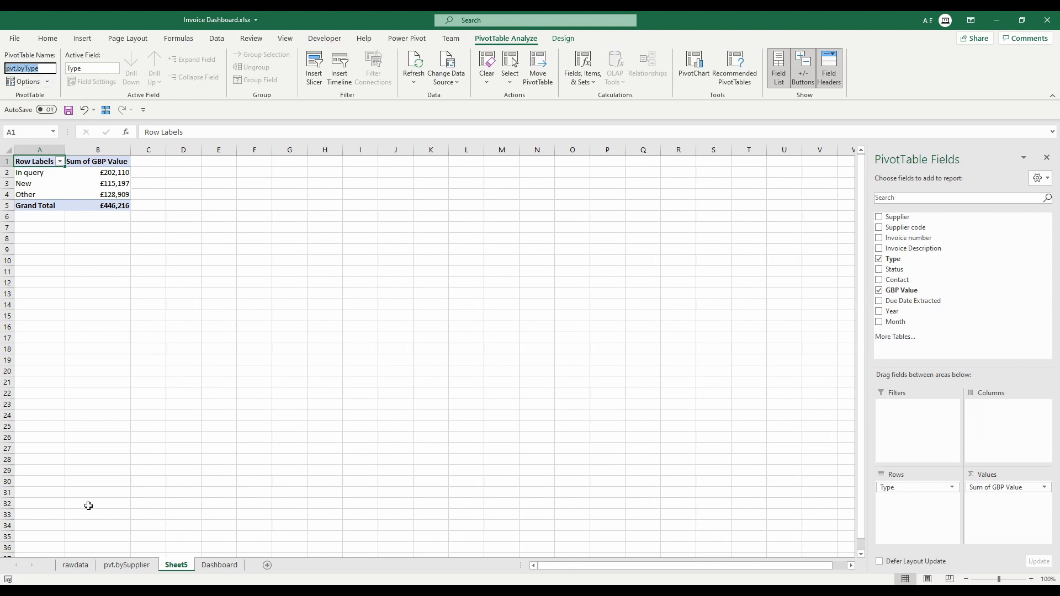
double_click(180, 564)
key("ctrl+v")
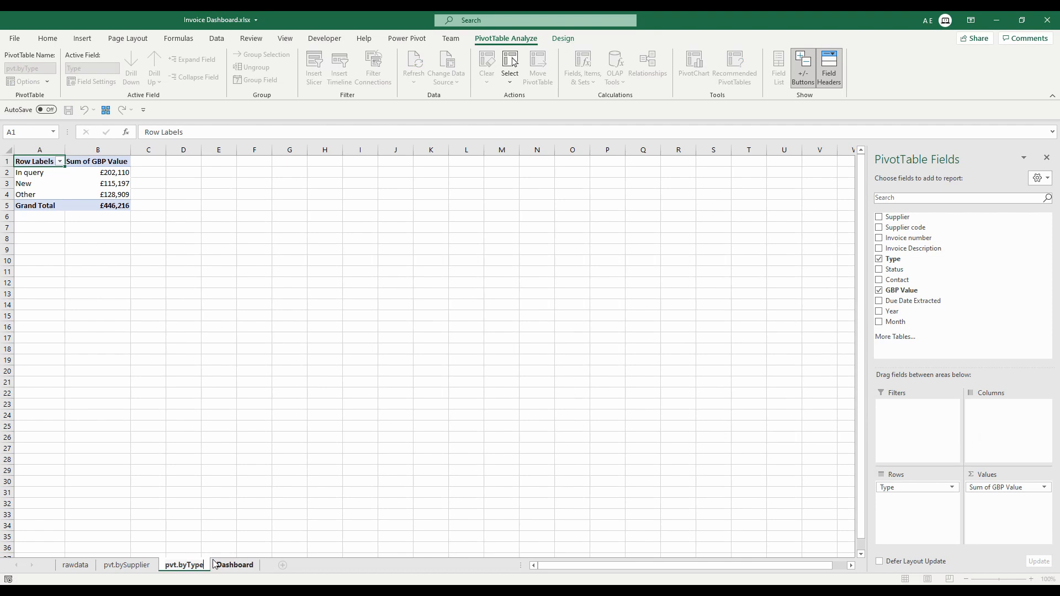
key("Return")
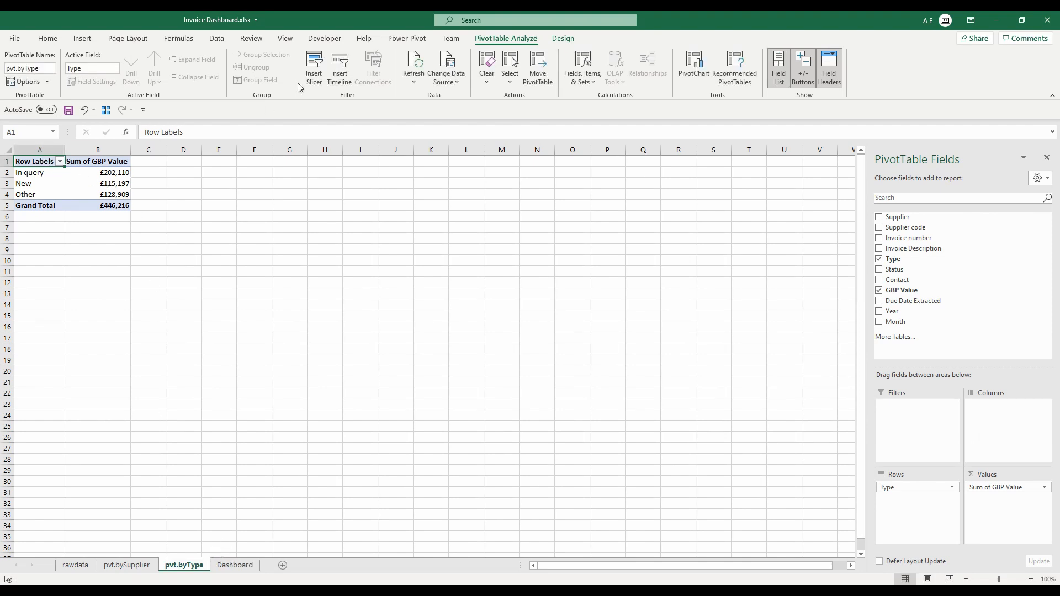
left_click(286, 38)
left_click(265, 77)
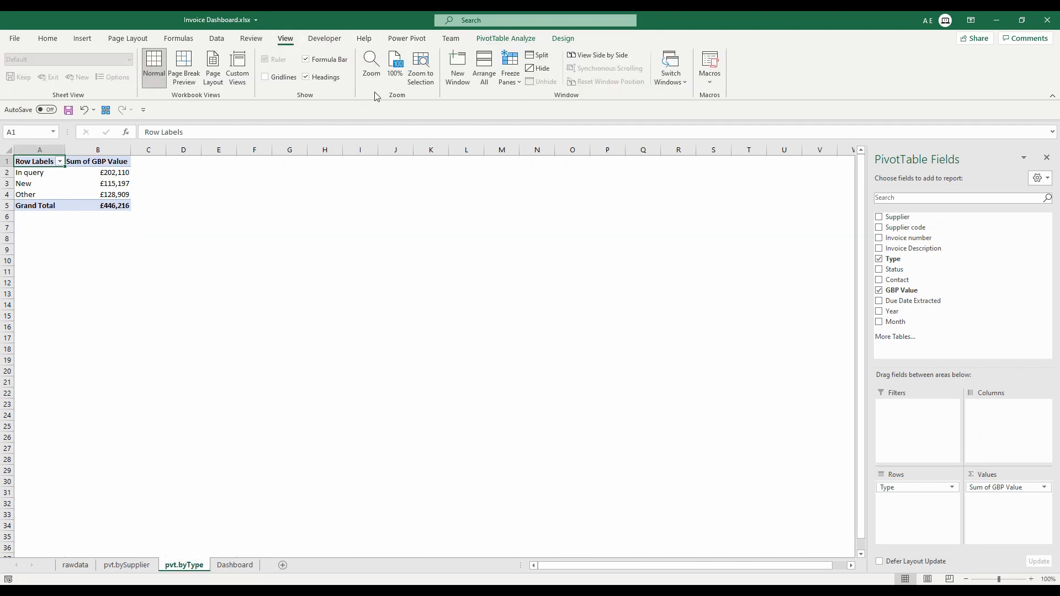
- Copy the entire pvt.byType PivotTable and paste it at cell A1 of another new sheet before Dashboard
left_click(515, 43)
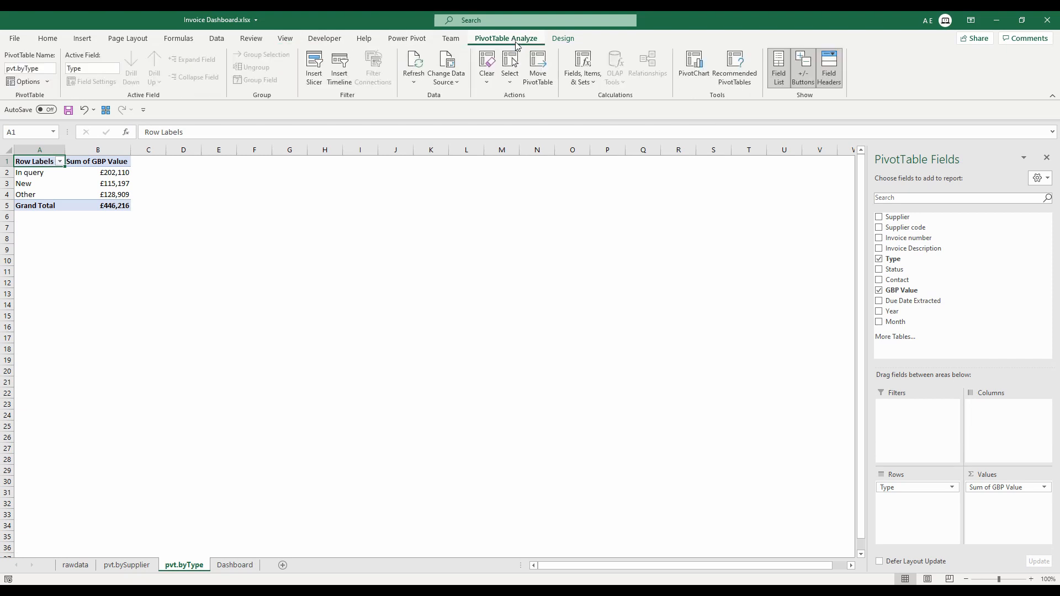
left_click(510, 65)
left_click(519, 145)
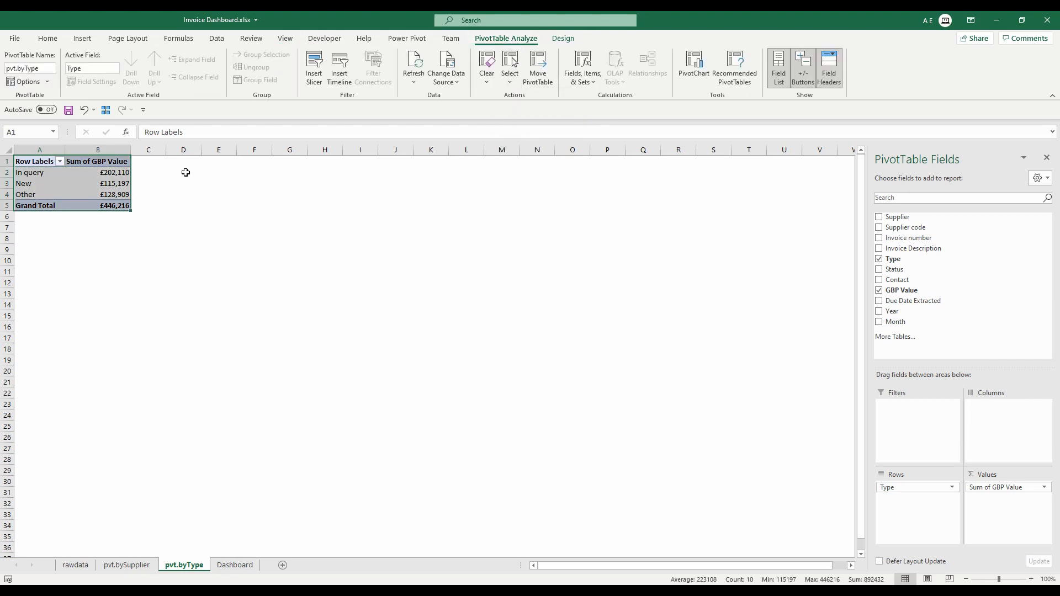
key("ctrl+c")
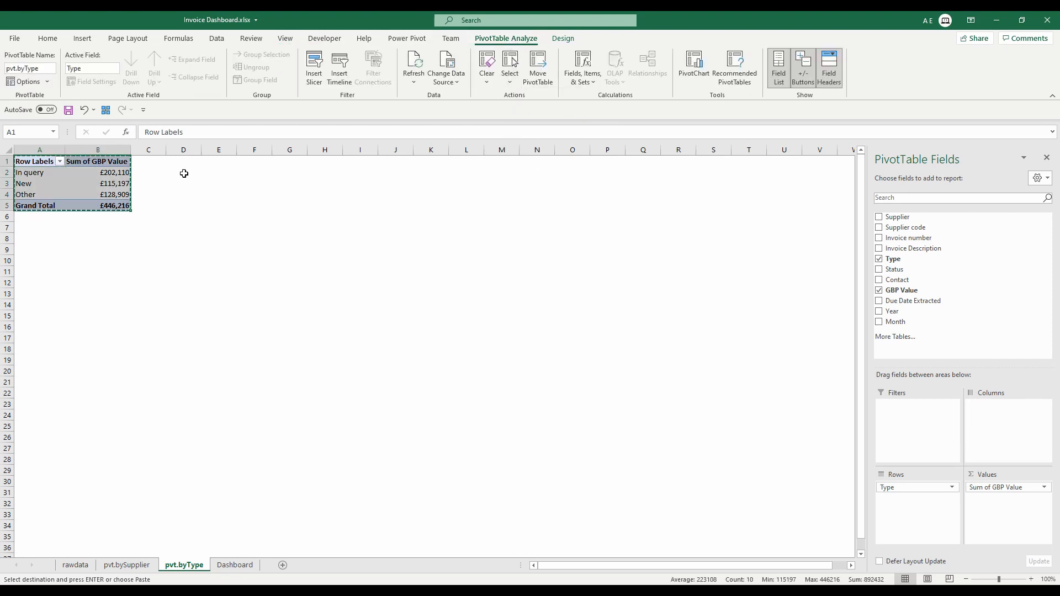
left_click(282, 565)
key("ctrl+v")
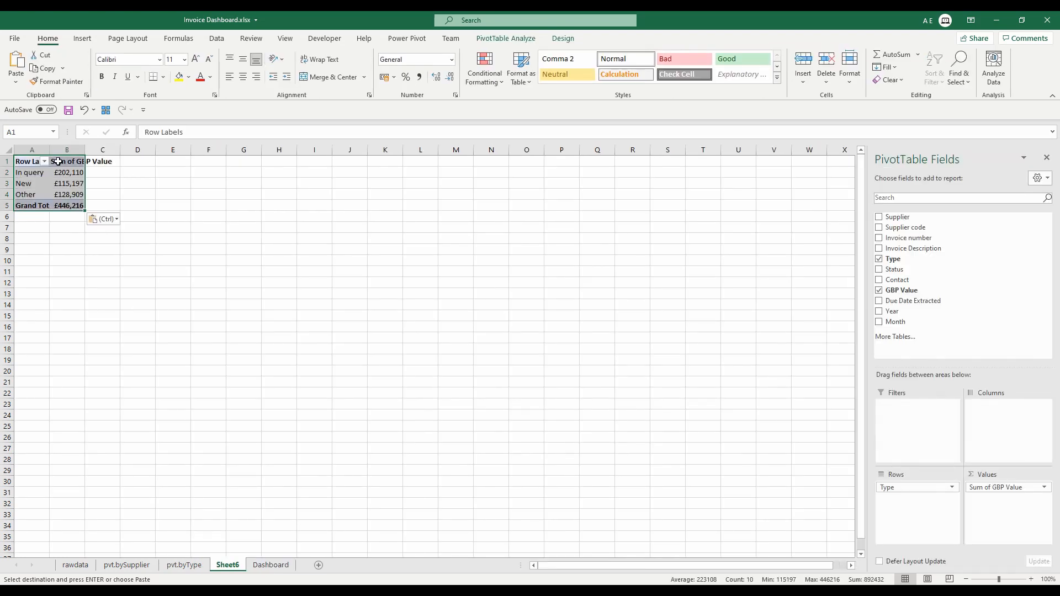
- Auto-fit column A of the new sheet, and replace Type with Month in the pasted PivotTable's rows
double_click(50, 148)
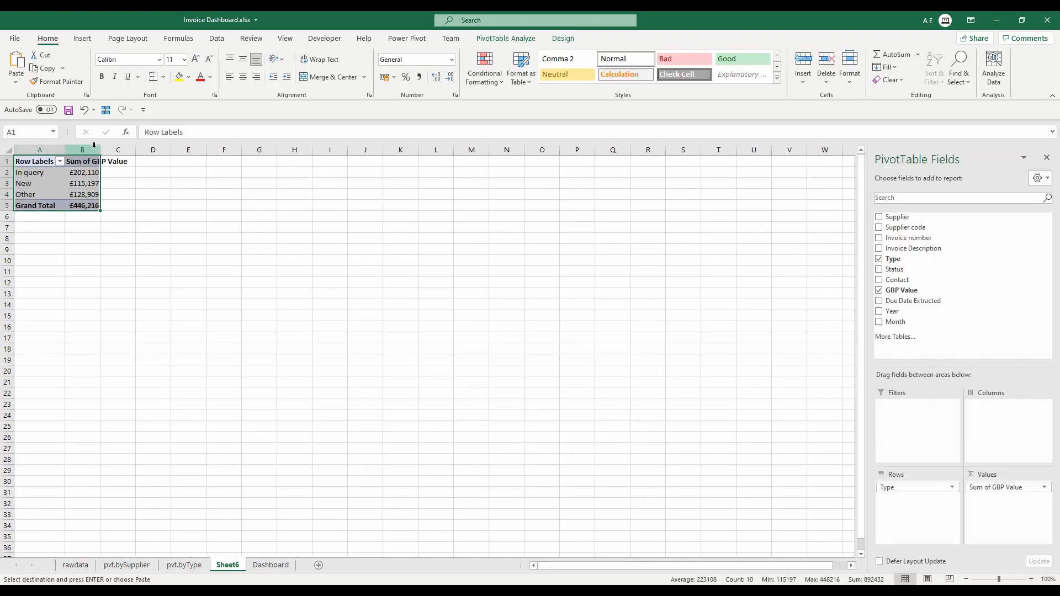
left_click(51, 162)
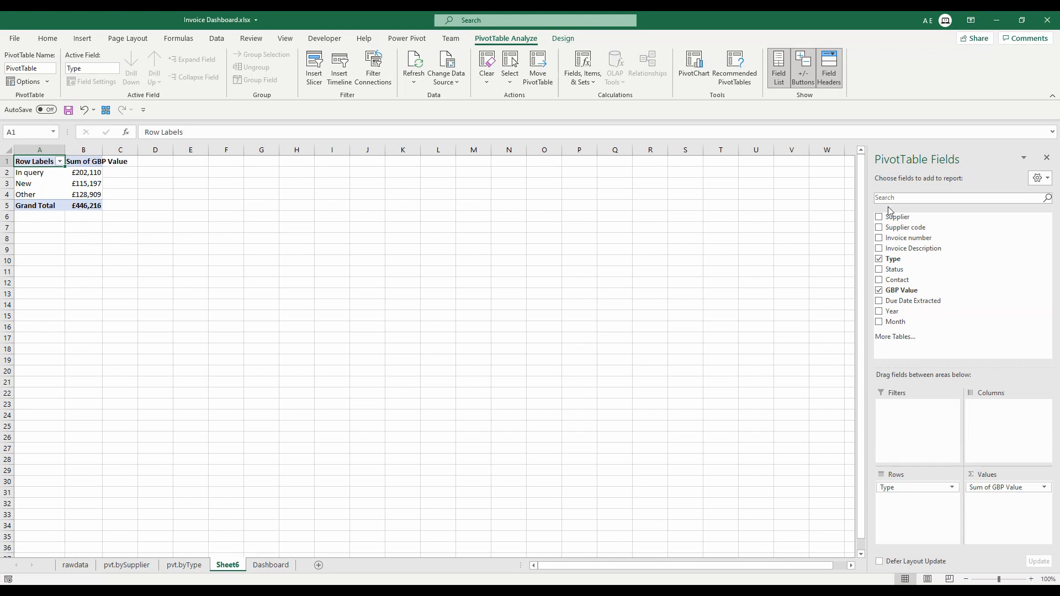
left_click(879, 260)
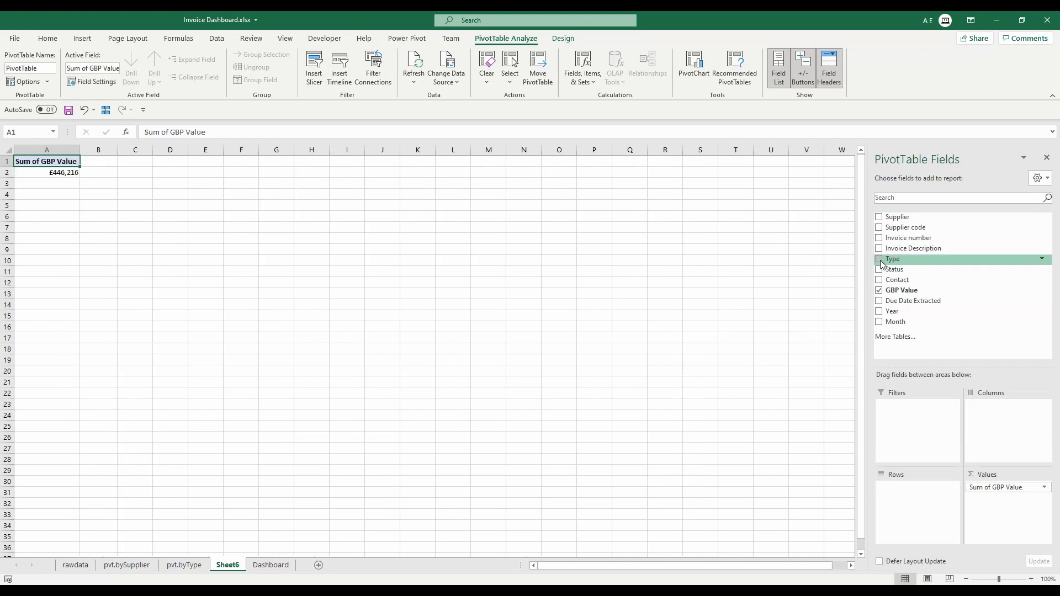
left_click(884, 326)
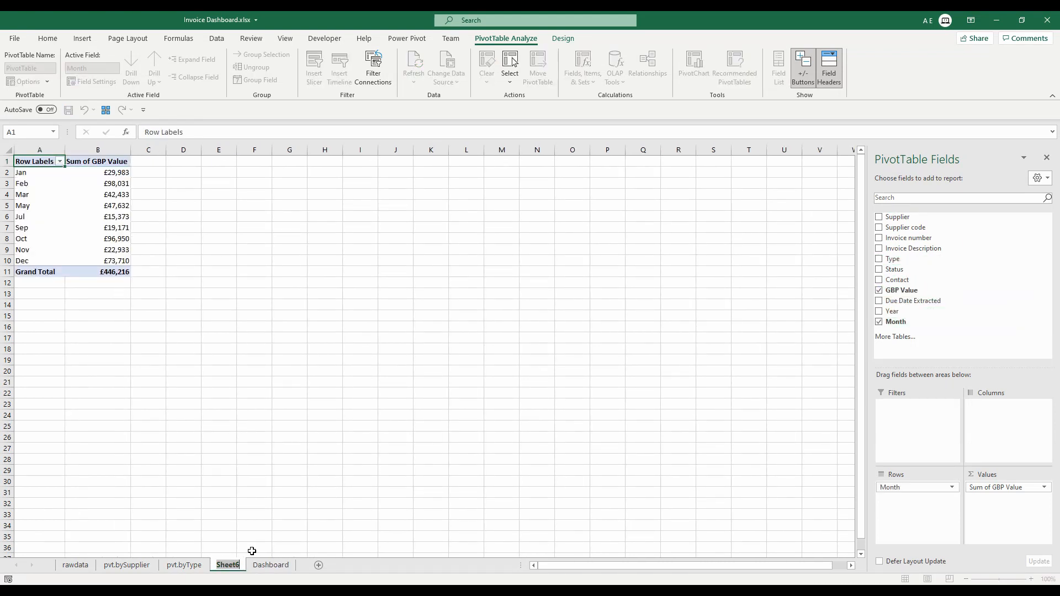
- Name both the monthly PivotTable and its sheet pvt.byInvoice
type("pvt.")
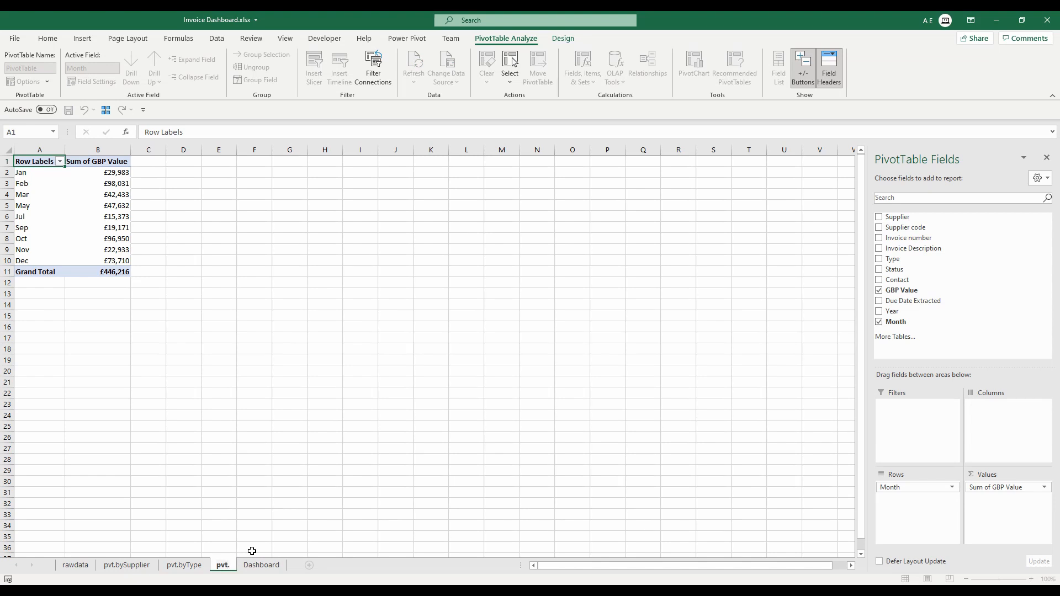
type("byInvoice")
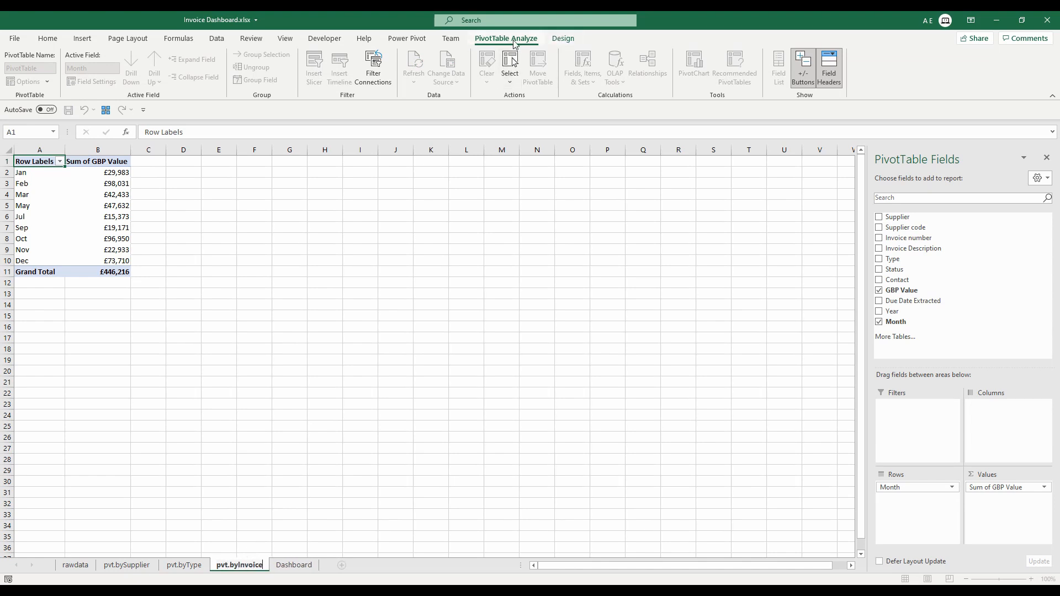
key("Return")
left_click(95, 162)
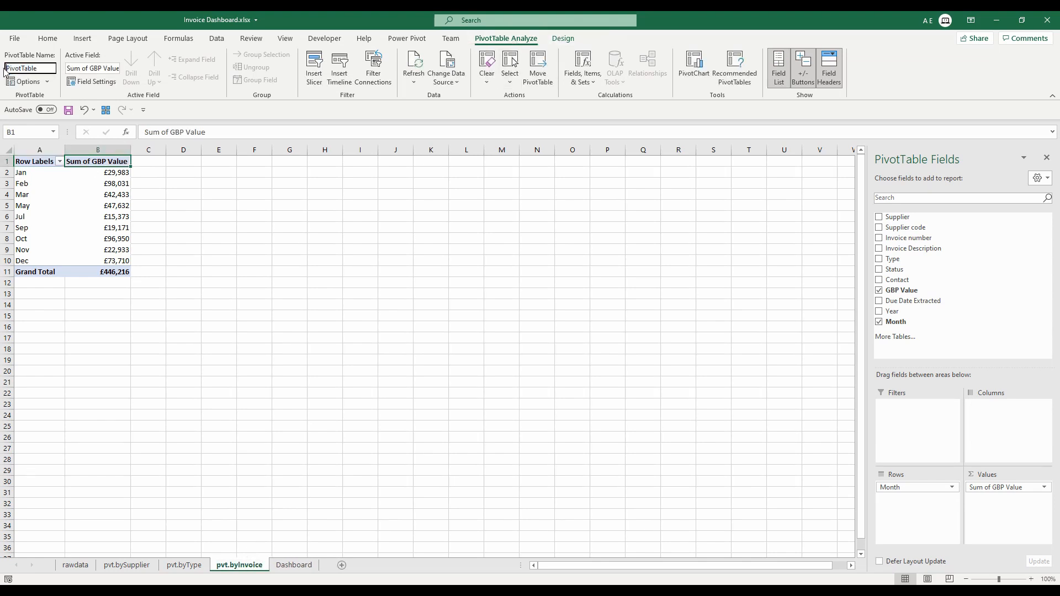
left_click_drag(5, 73, 51, 72)
type("pvt.byInvoice")
- Move the whole pvt.bySupplier PivotTable to cell A1 of its existing worksheet
left_click(139, 567)
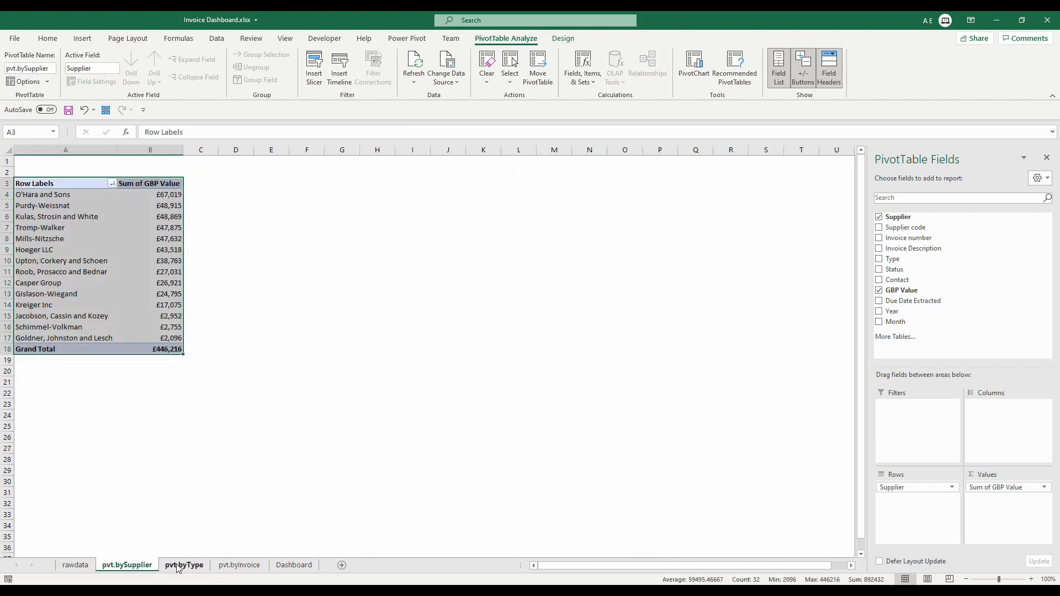
left_click(87, 184)
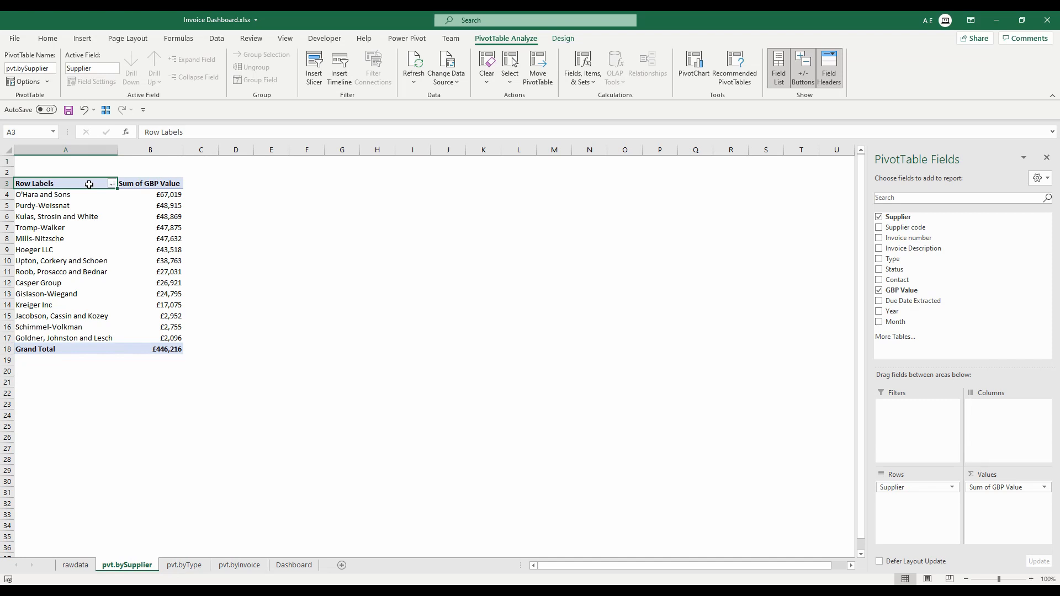
key("ctrl+shift+Right")
key("ctrl+shift+Down")
left_click(541, 78)
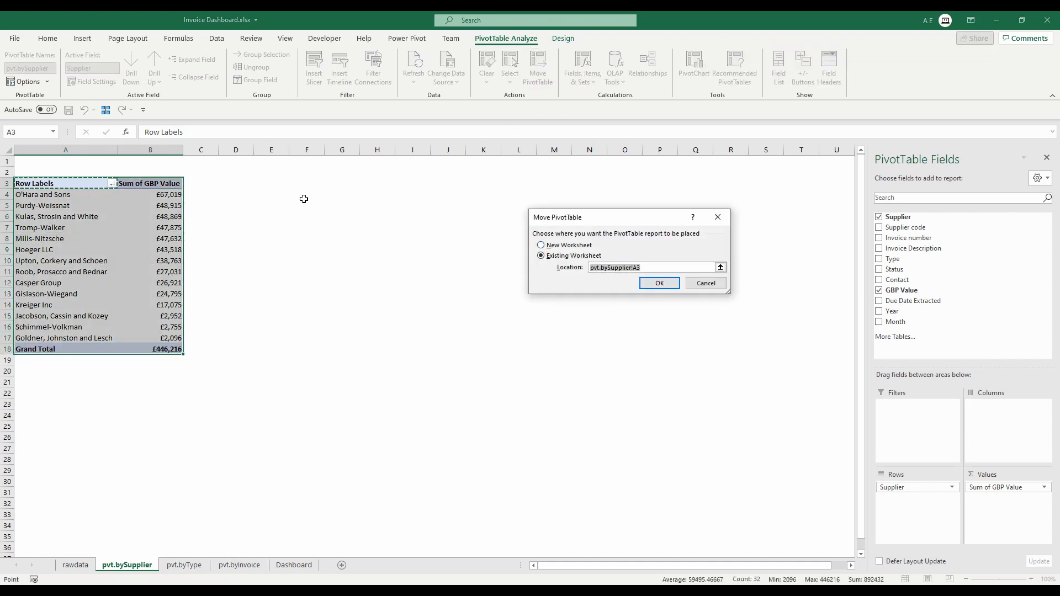
left_click(37, 161)
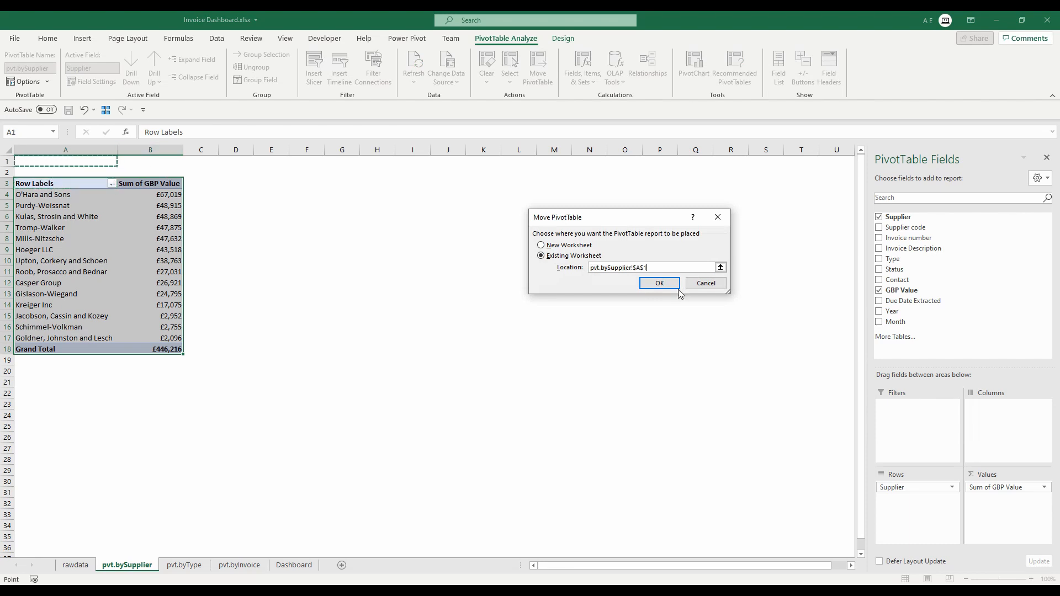
left_click(659, 284)
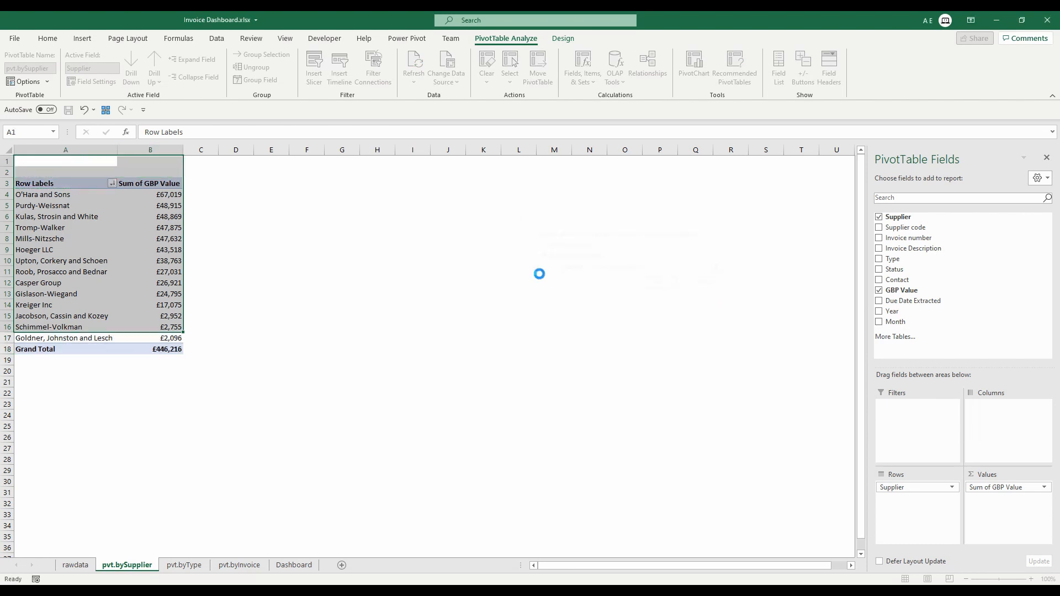
- Look over the pvt.byType and pvt.byInvoice sheets, and return to the header cell of the pvt.bySupplier PivotTable
left_click(183, 565)
left_click(240, 565)
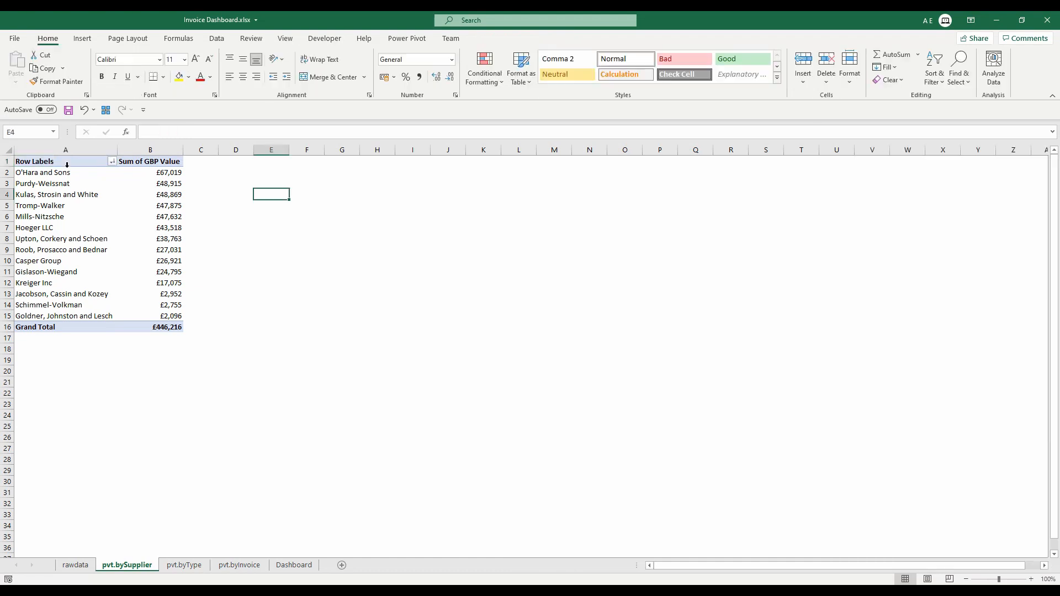
left_click(62, 161)
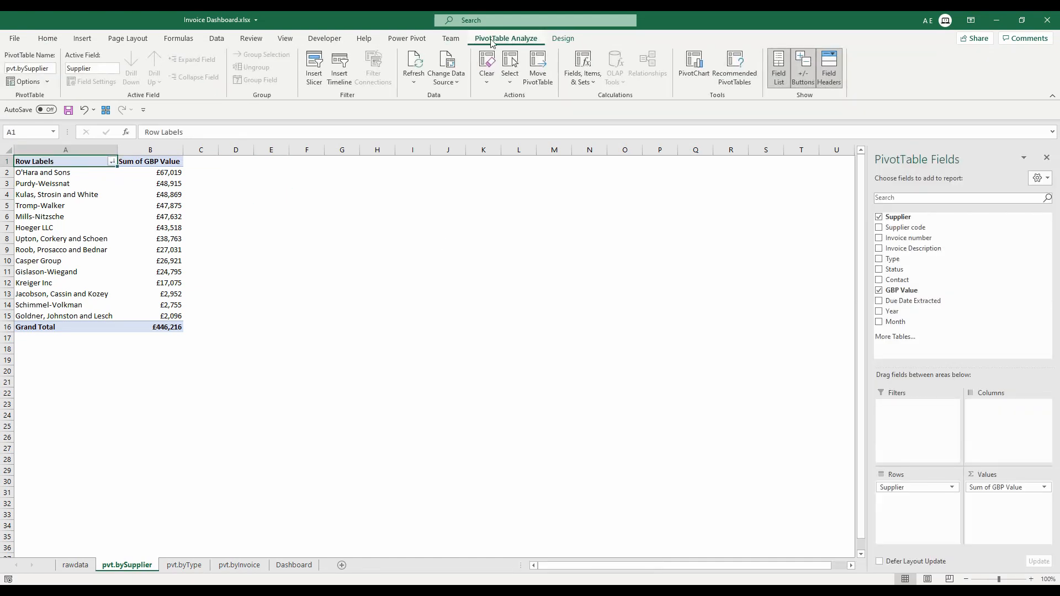
- Insert a clustered column PivotChart from the pvt.bySupplier PivotTable, and place it beside the PivotTable near row 1
left_click(694, 66)
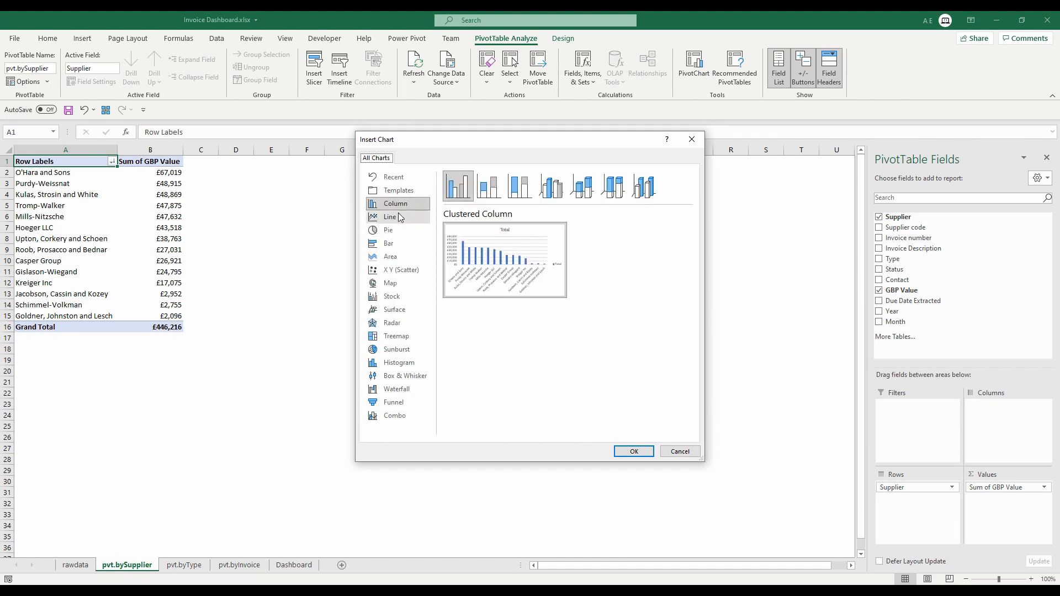
left_click(634, 451)
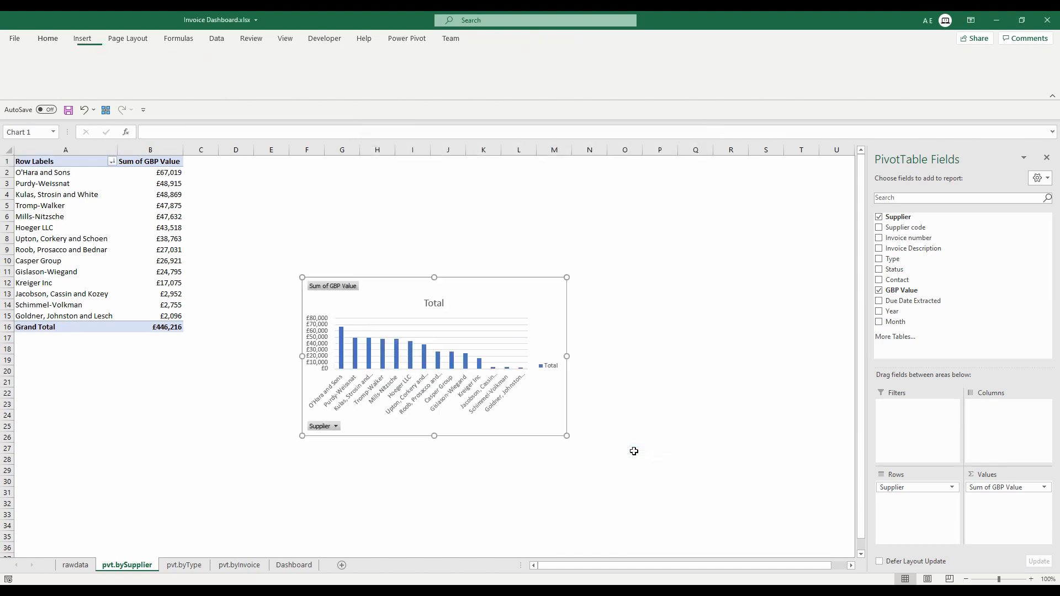
left_click_drag(449, 279, 369, 164)
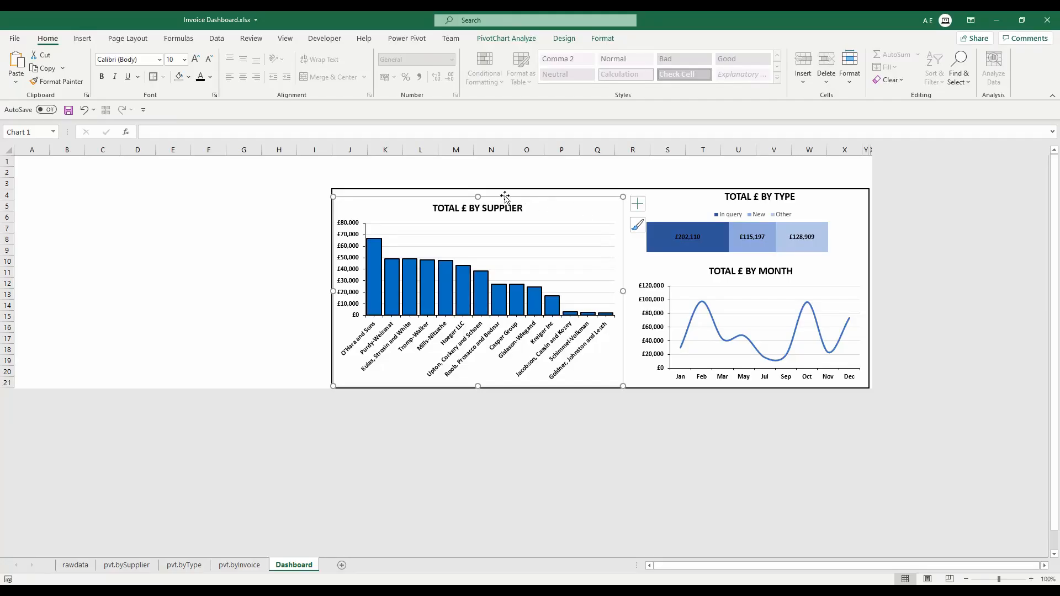
- Stretch the Total £ by Supplier chart on the Dashboard sheet up to the upper edge of the bordered area
left_click_drag(477, 197, 477, 191)
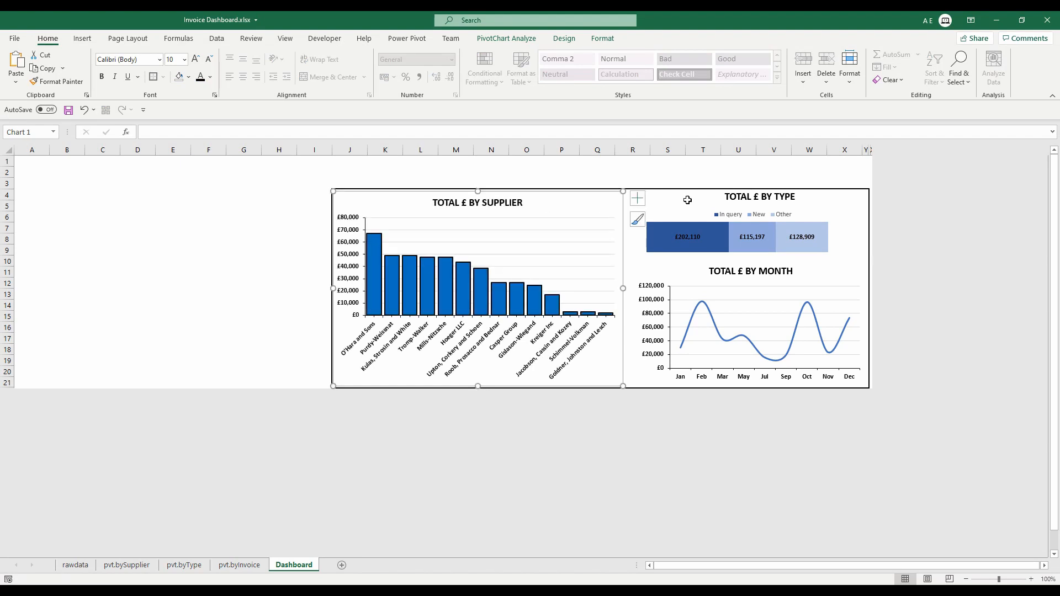
left_click(865, 166)
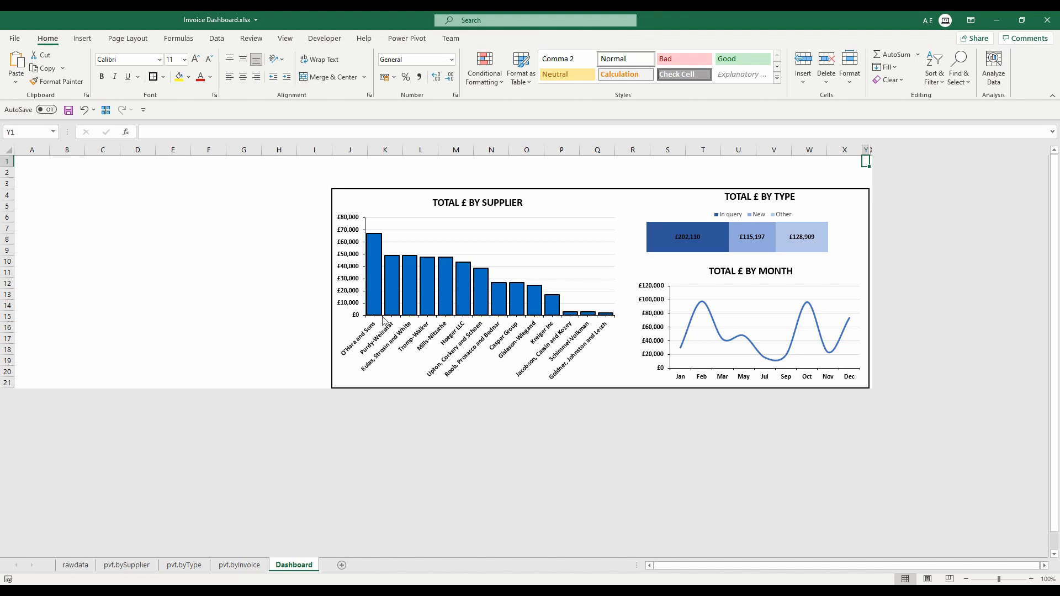
- Review the PivotTables and their charts on the pvt.bySupplier, pvt.byType and pvt.byInvoice sheets
left_click(127, 564)
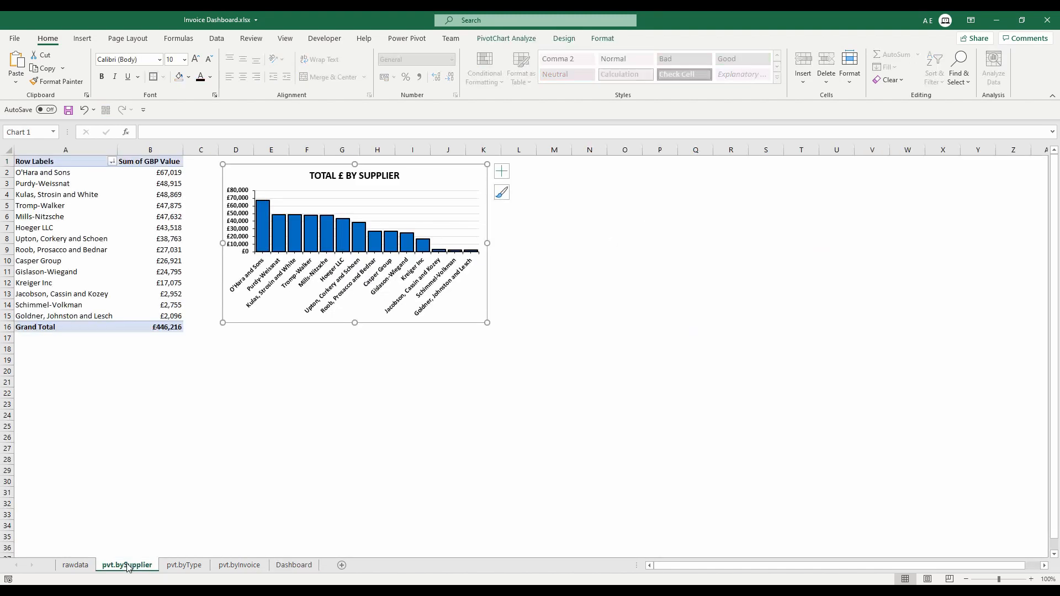
left_click(68, 162)
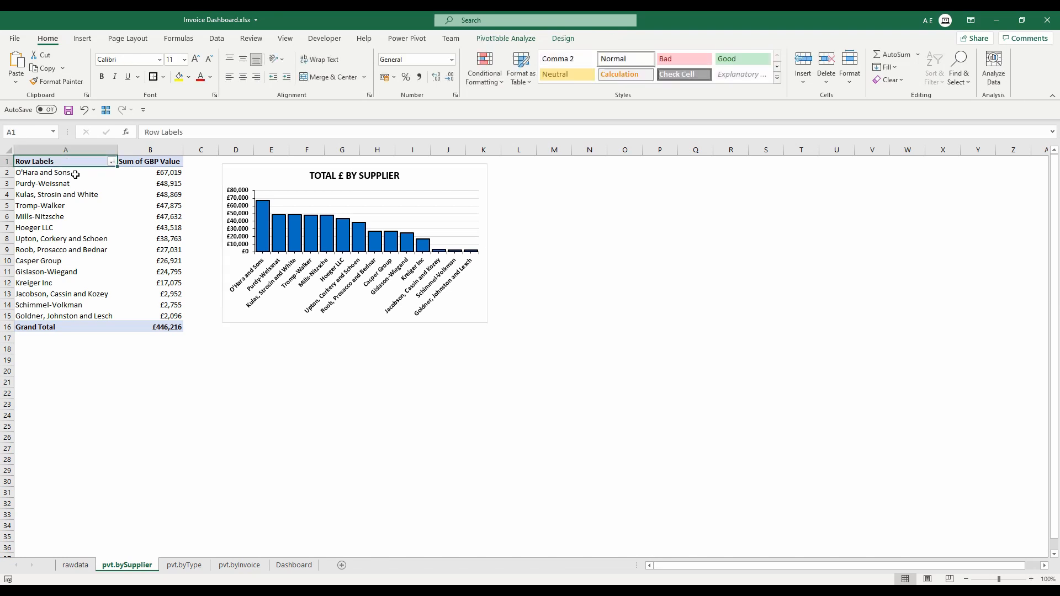
left_click(196, 566)
left_click(94, 182)
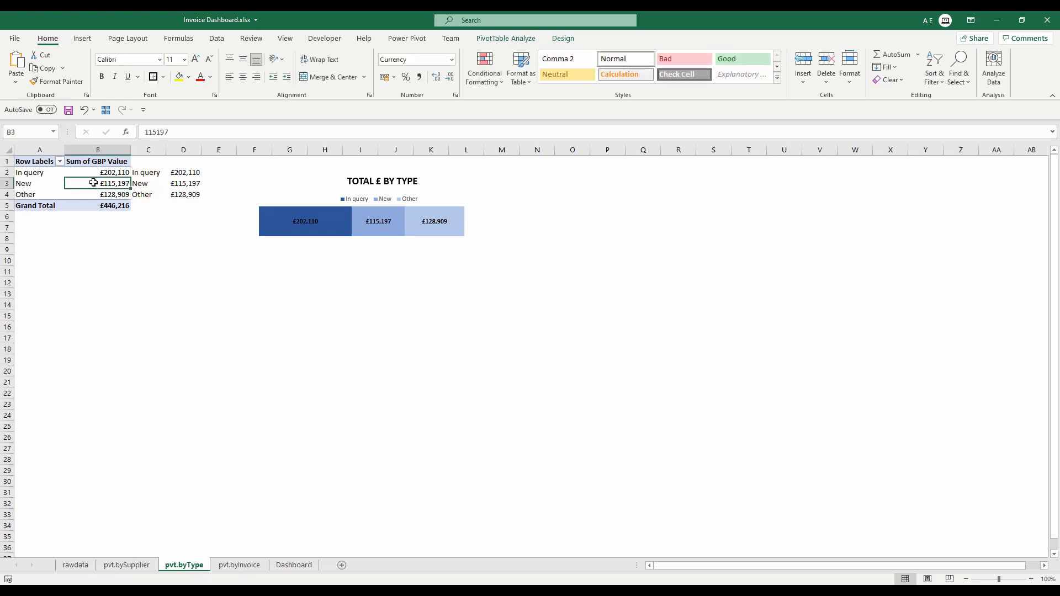
left_click(234, 565)
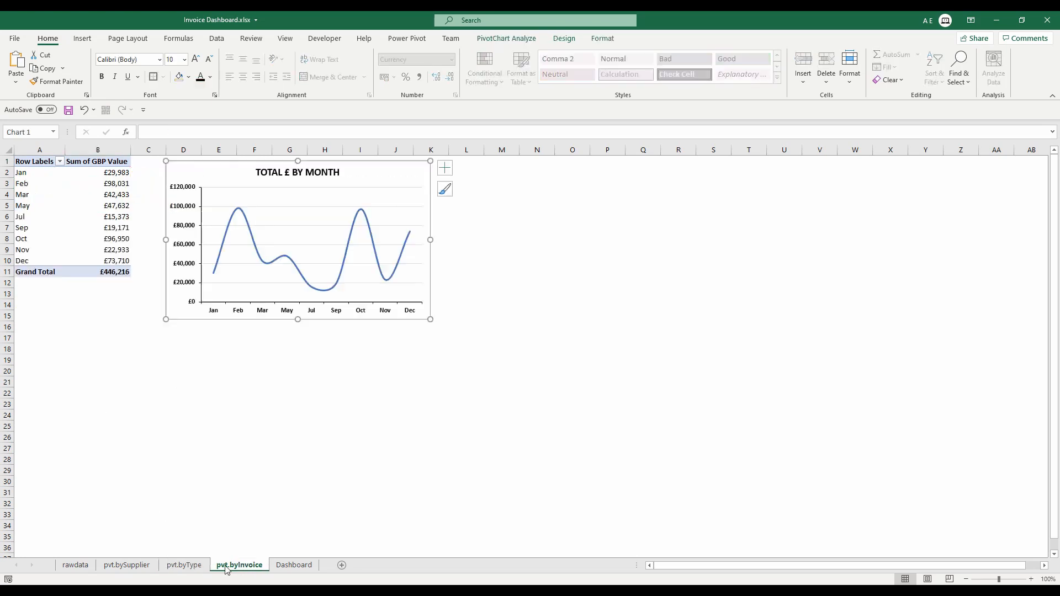
left_click(119, 566)
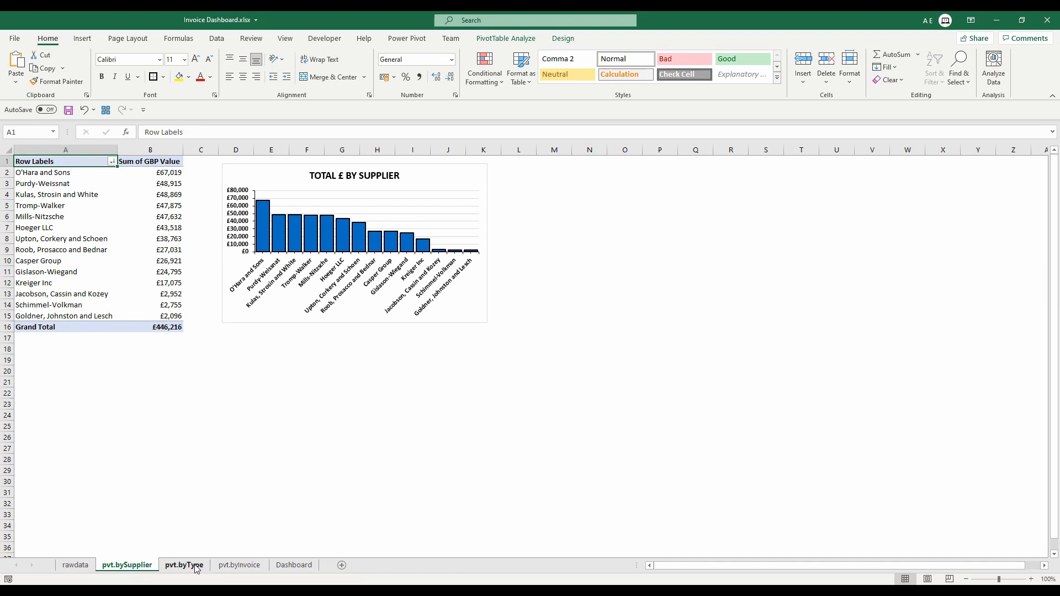
- Insert Supplier, Type and Month slicers from the Total £ by Supplier chart on the Dashboard sheet
left_click(294, 565)
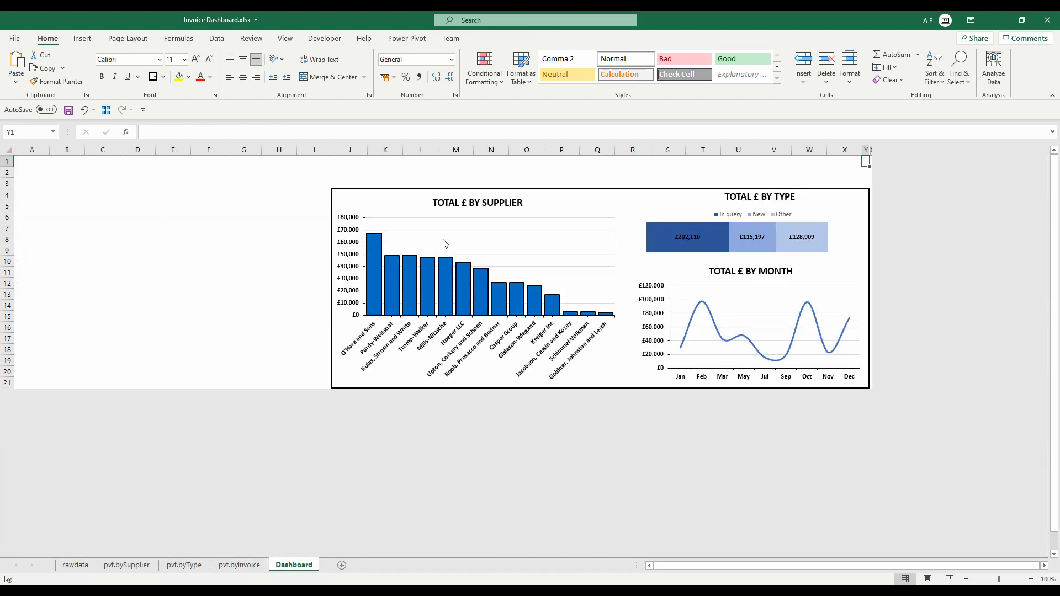
left_click(445, 207)
left_click(410, 200)
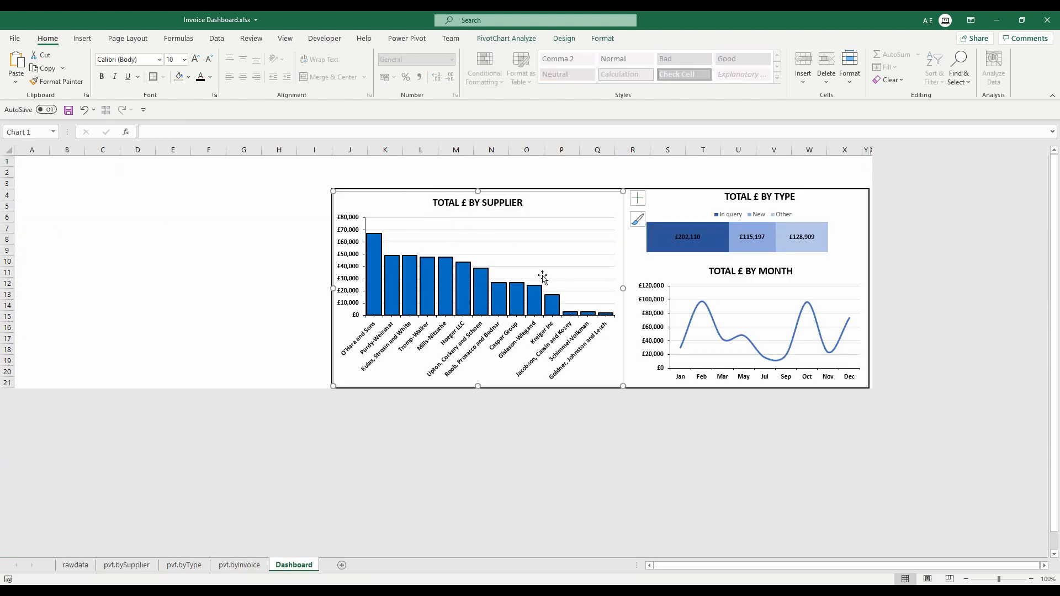
left_click(564, 38)
left_click(503, 40)
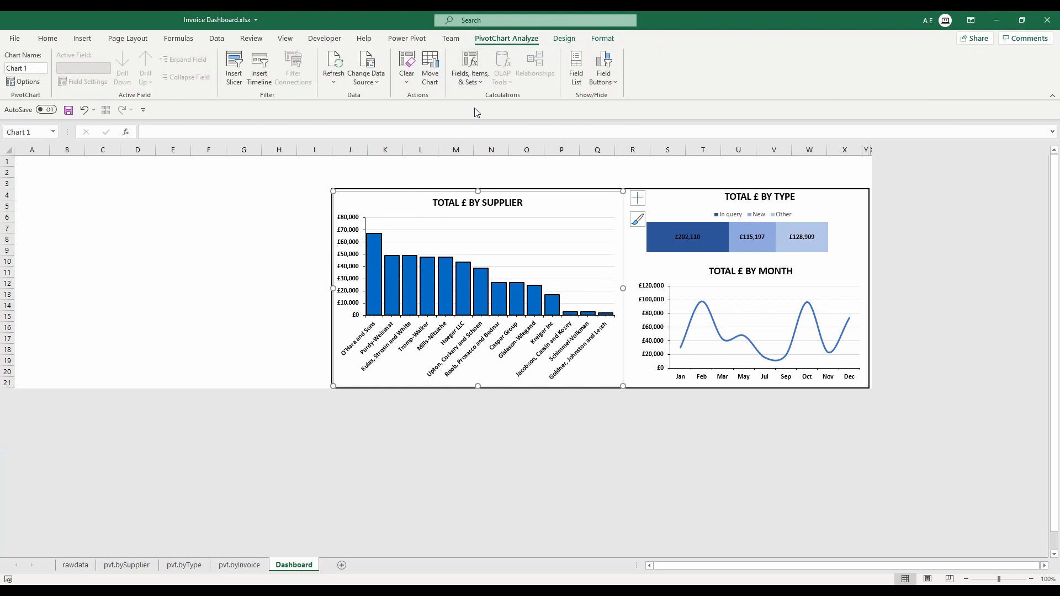
left_click(243, 83)
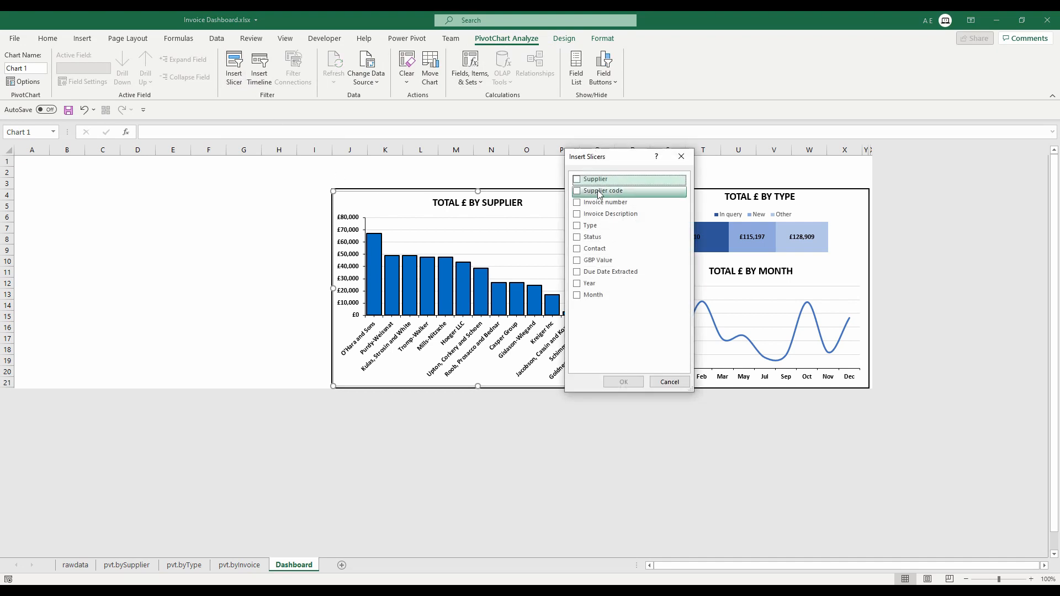
left_click_drag(602, 159, 913, 171)
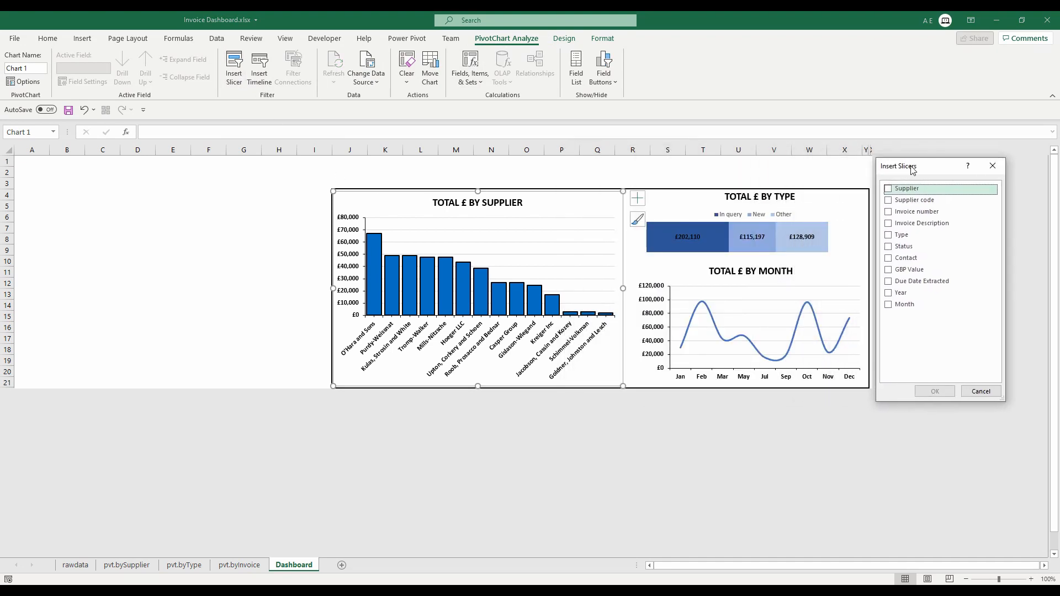
left_click(888, 190)
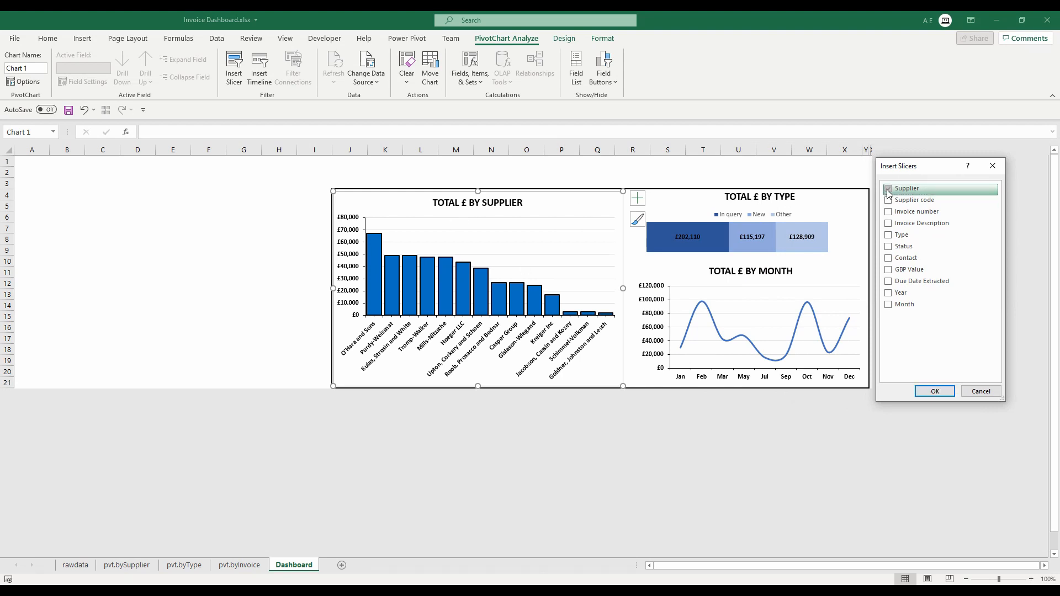
left_click(887, 236)
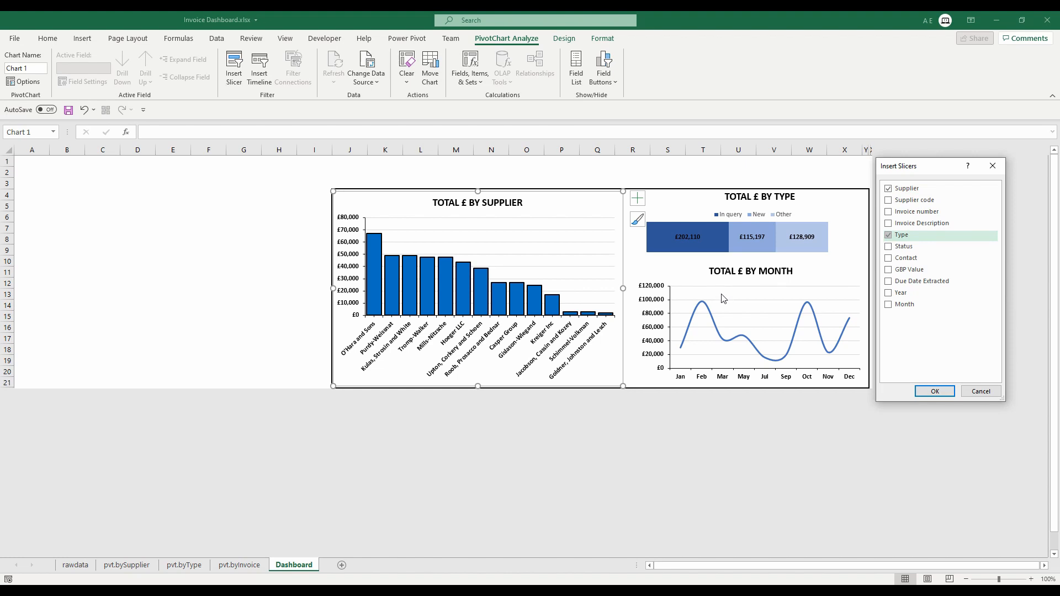
left_click(888, 305)
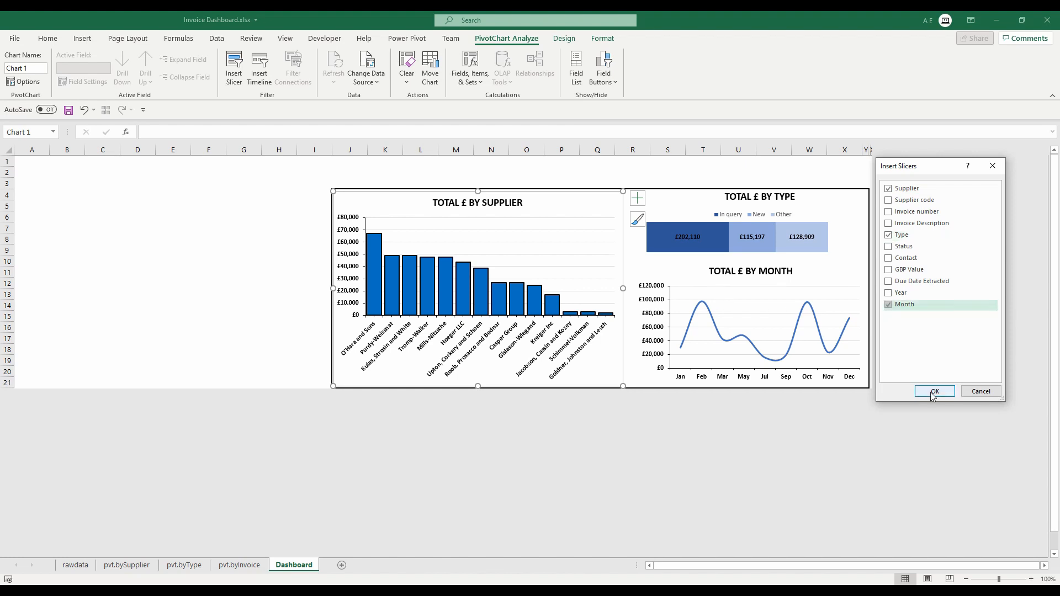
left_click(934, 392)
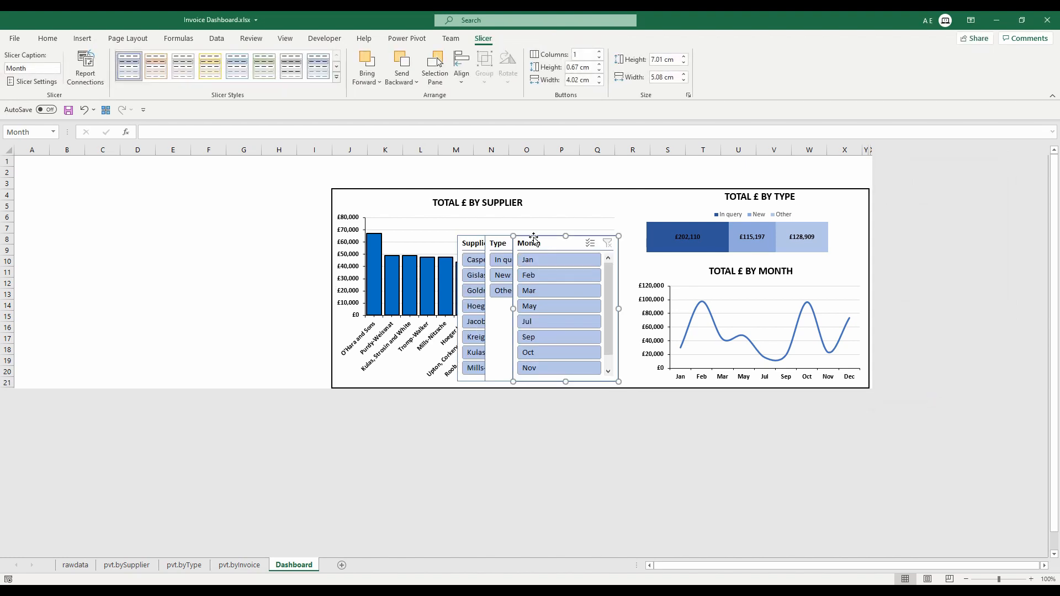
- Spread the slicers apart and test them by filtering on type In query and the first listed supplier, and clear the filters
left_click_drag(535, 235, 617, 237)
left_click_drag(500, 242, 720, 200)
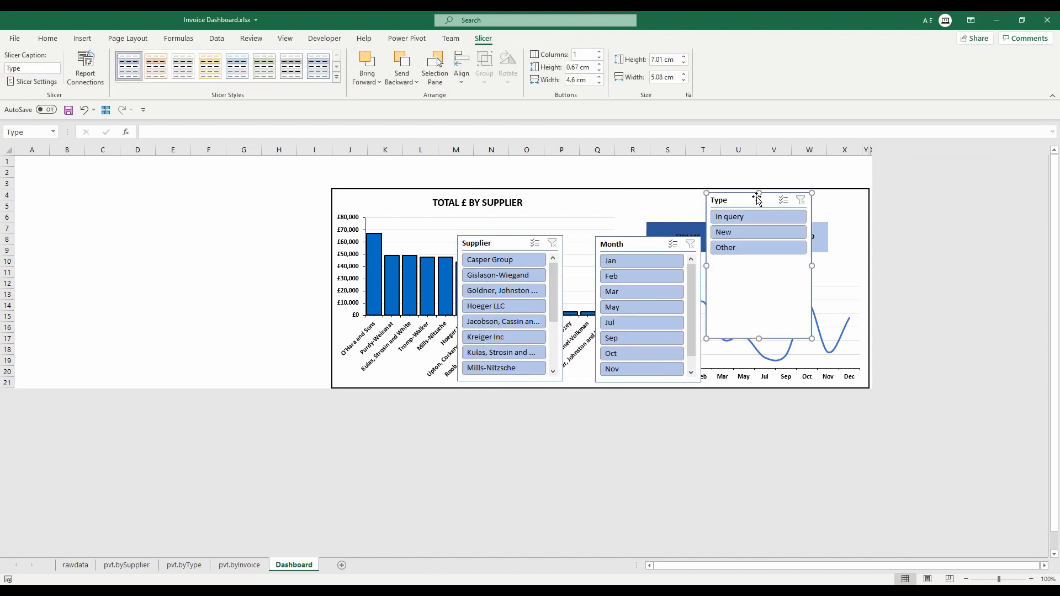
left_click(749, 220)
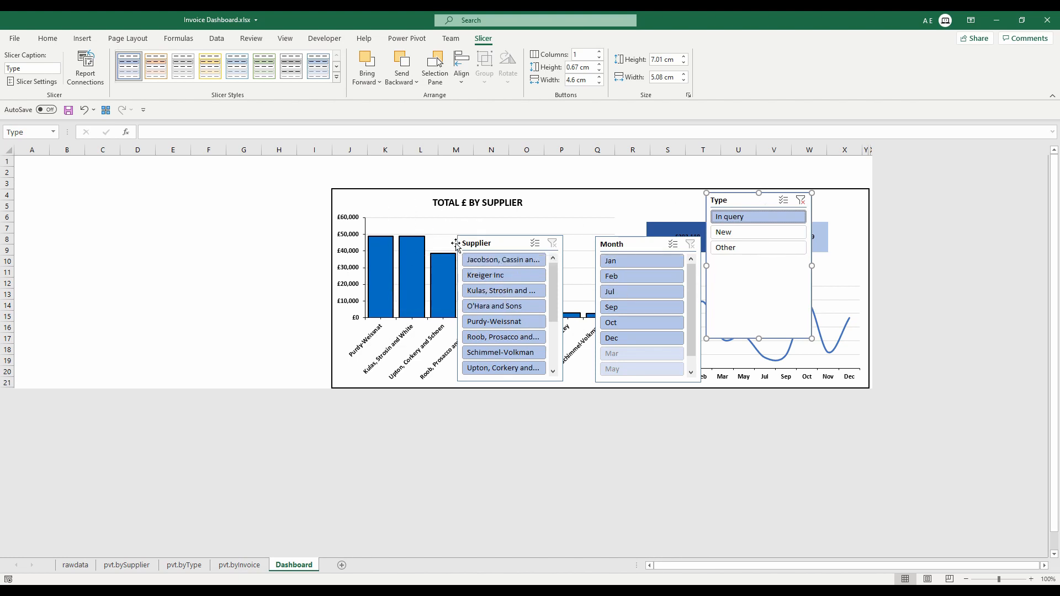
left_click(517, 260)
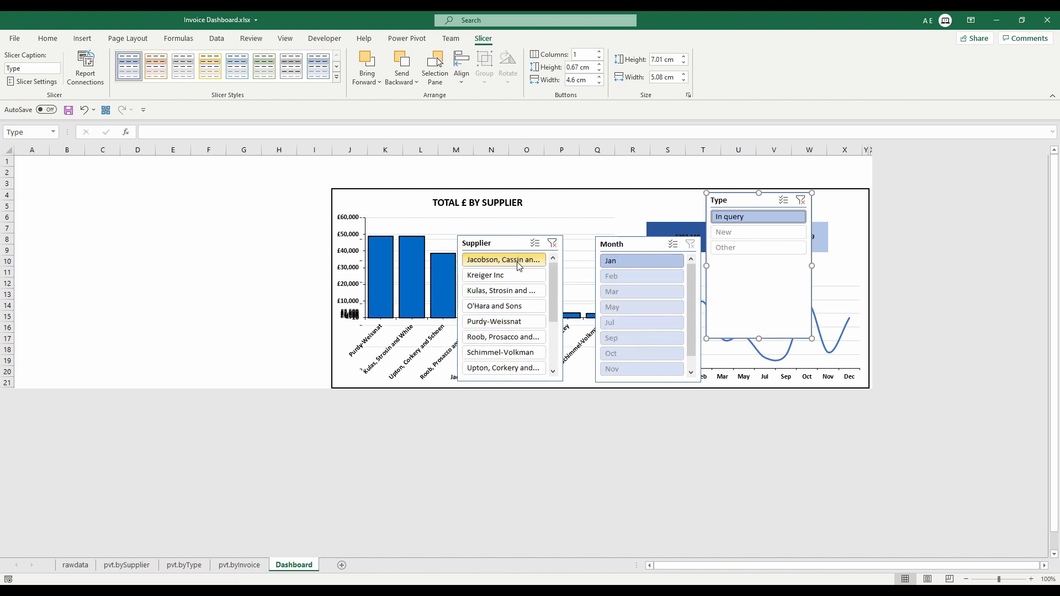
left_click(800, 200)
- Line up the Type, Supplier and Month slicers side by side, starting in the empty columns before the charts
left_click_drag(757, 197, 221, 210)
left_click_drag(516, 243, 338, 211)
left_click_drag(649, 244, 440, 215)
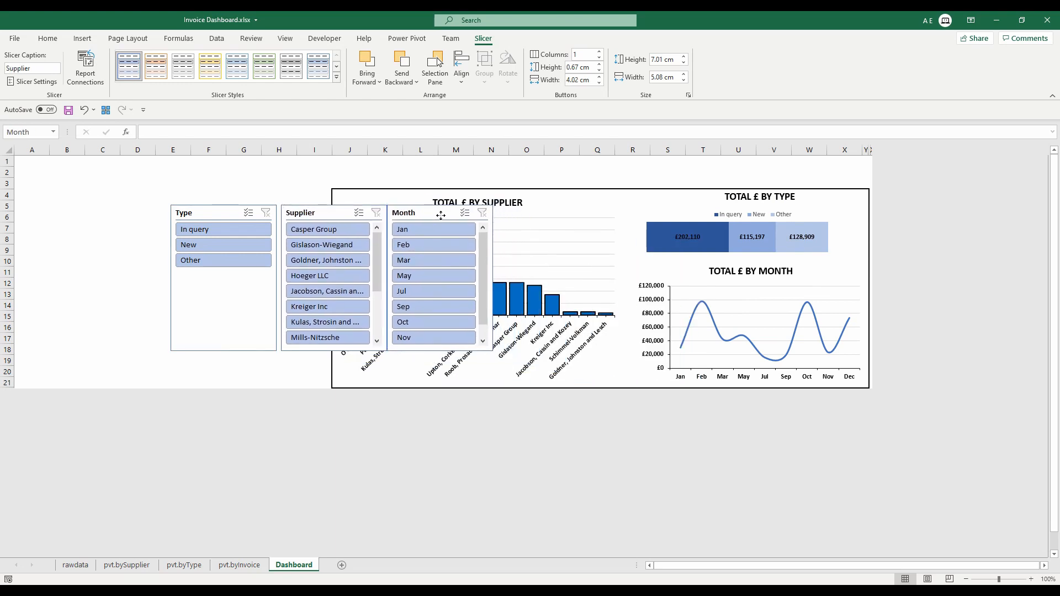
left_click_drag(220, 213, 223, 213)
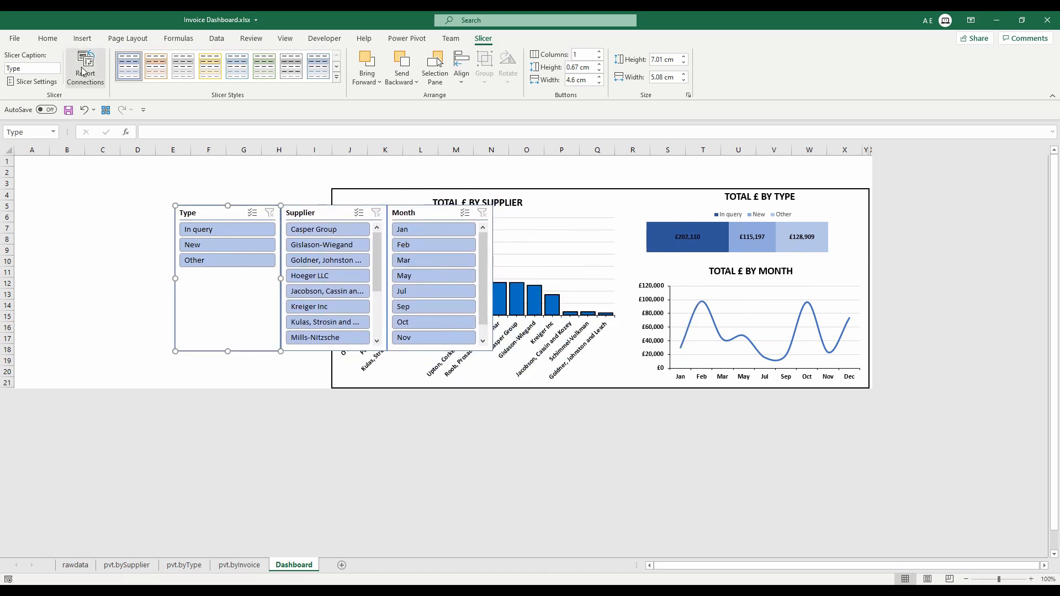
- Connect the Type slicer to the pvt.byInvoice and pvt.byType PivotTables as well
left_click(84, 70)
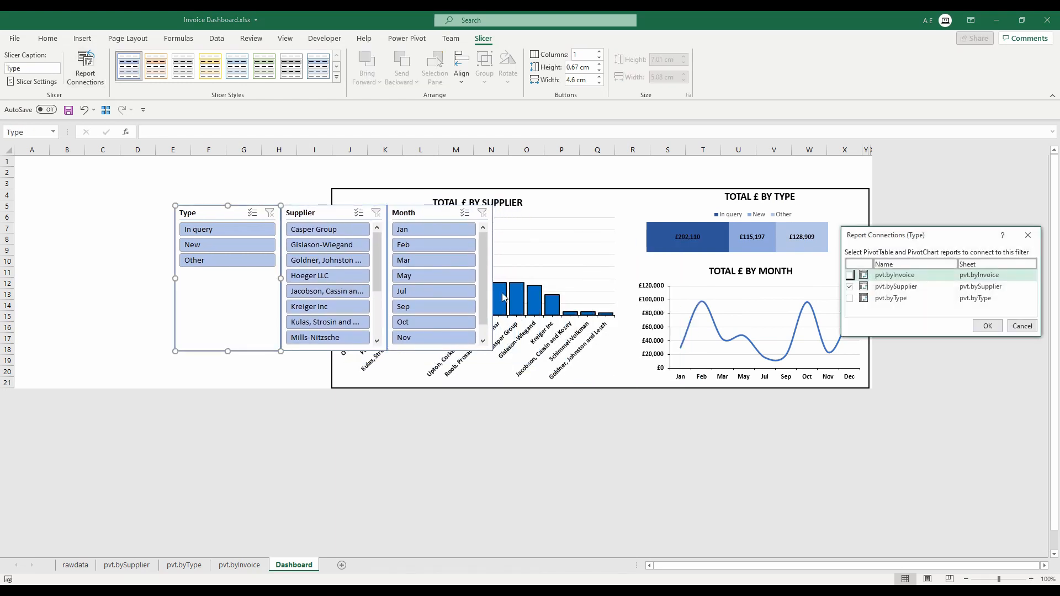
left_click_drag(910, 239, 301, 381)
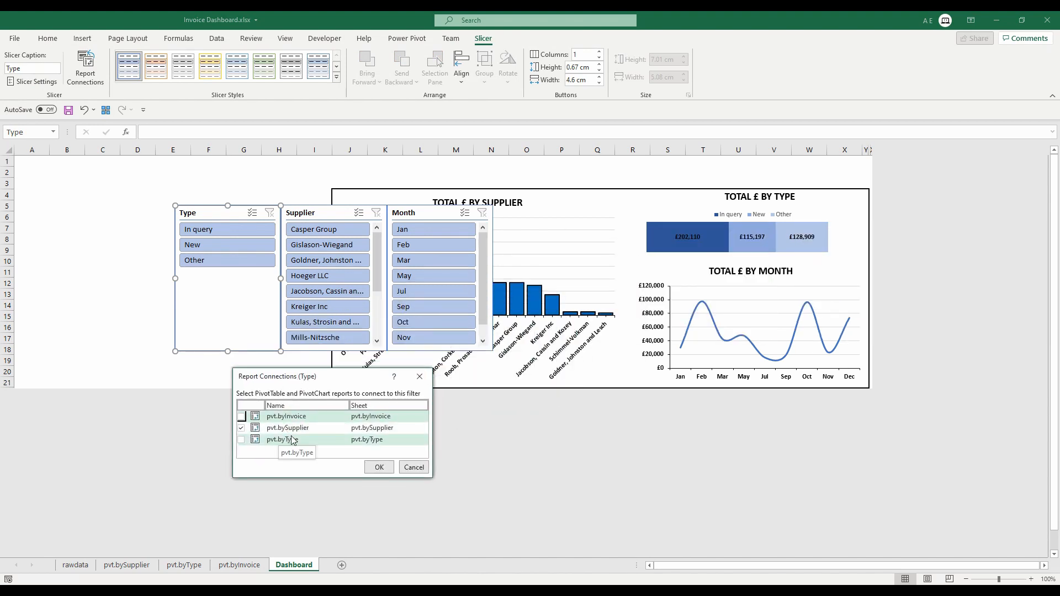
left_click(241, 416)
left_click(242, 440)
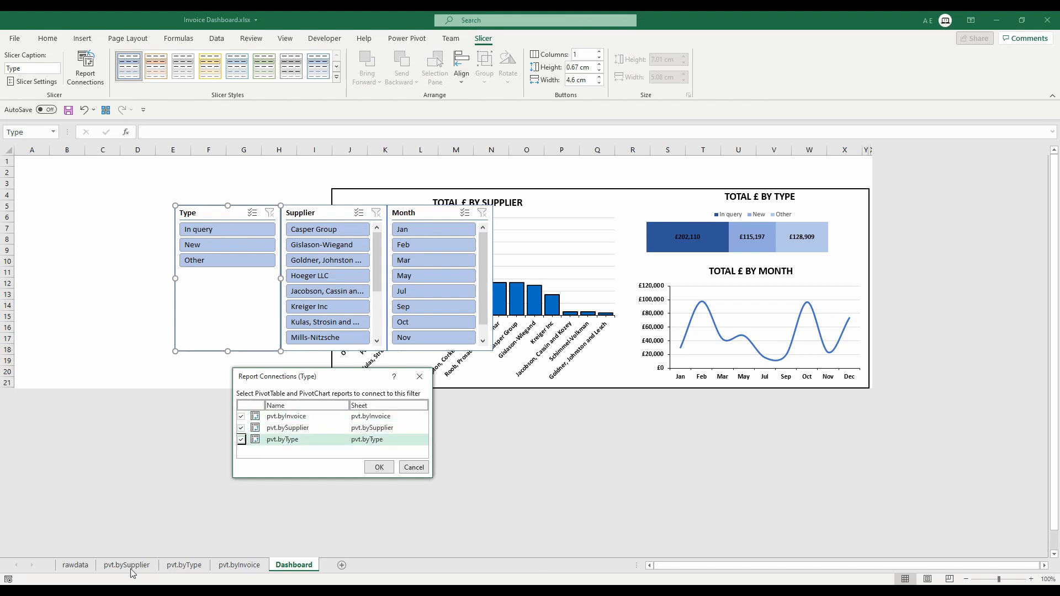
left_click(379, 467)
- Connect the Supplier slicer to the pvt.byInvoice and pvt.byType PivotTables as well
left_click(330, 216)
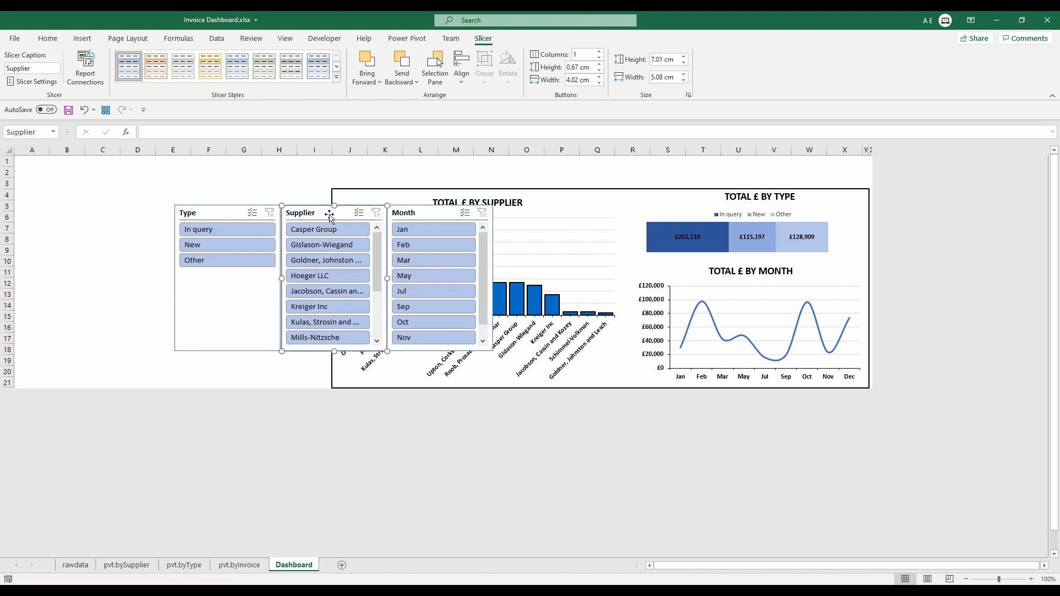
left_click(85, 69)
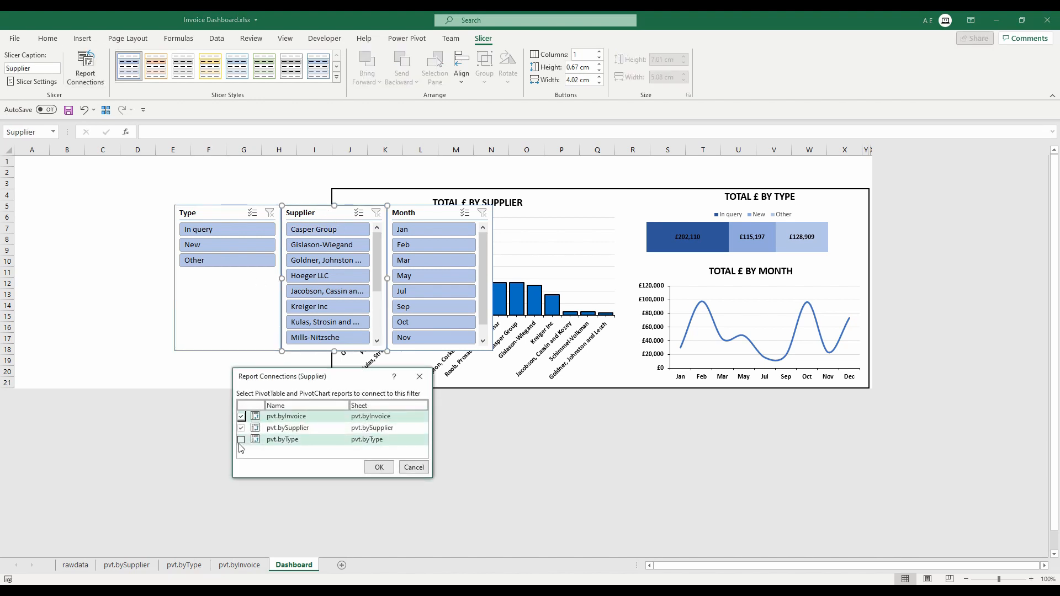
left_click(241, 440)
left_click(379, 467)
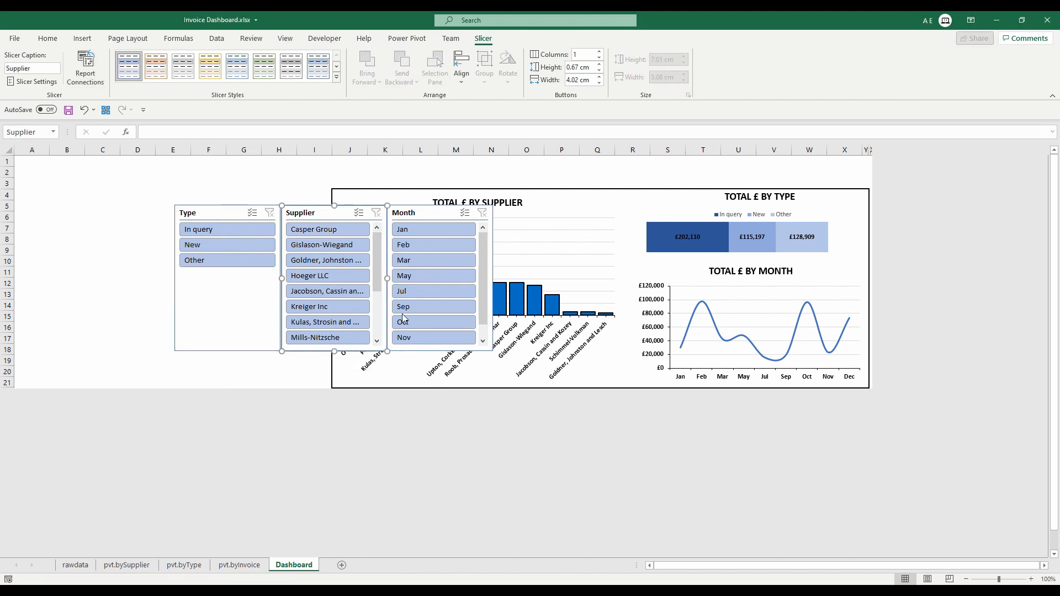
- Connect the Month slicer to pvt.byInvoice and pvt.byType as well, and move it in front of the Type slicer
left_click(421, 213)
left_click(86, 69)
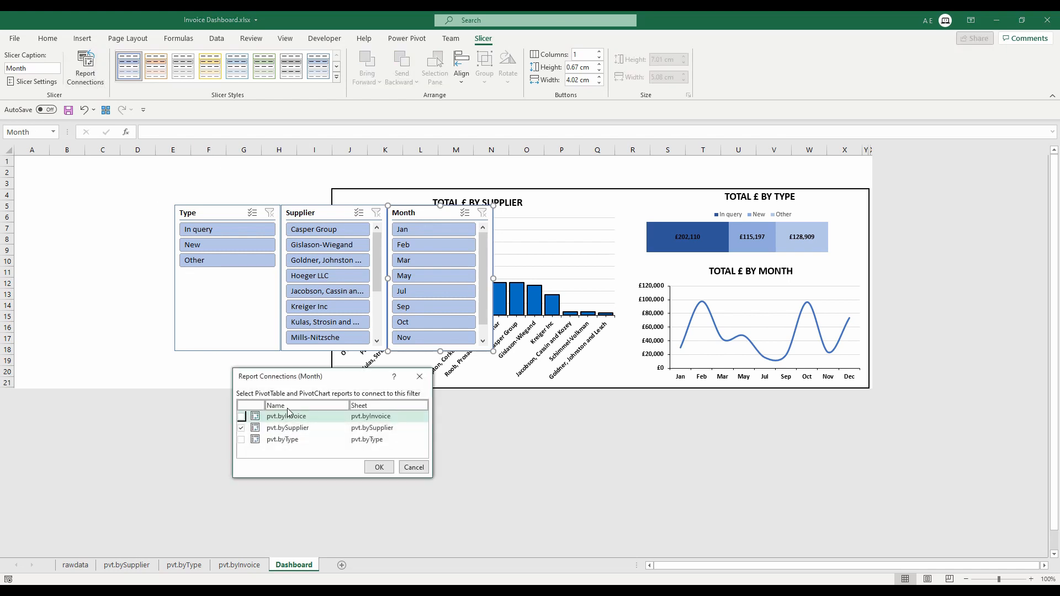
left_click(241, 416)
left_click(241, 440)
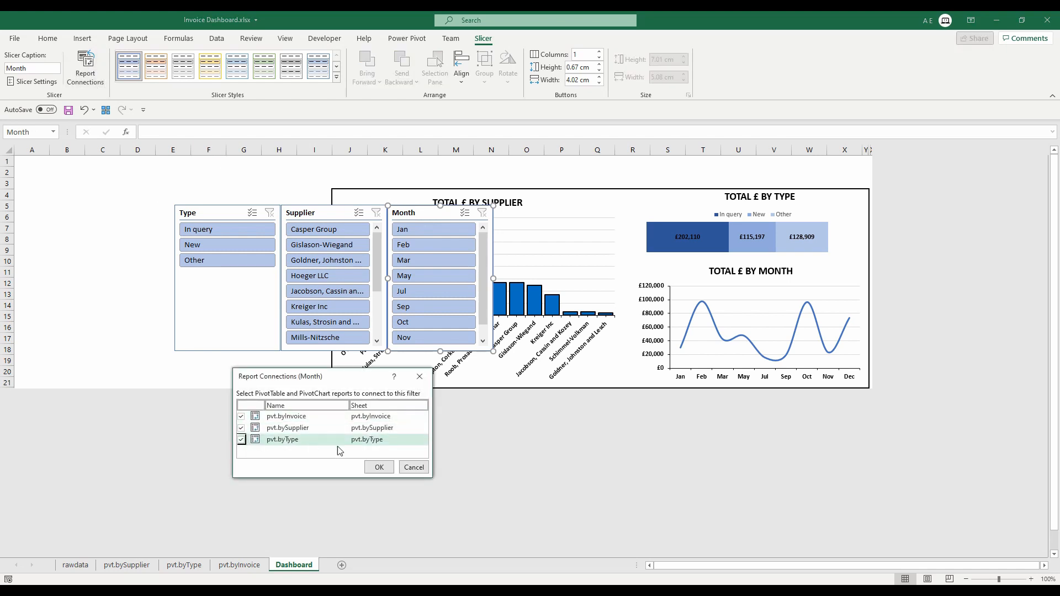
left_click(379, 467)
left_click_drag(409, 216, 87, 213)
- Test the connected slicers by filtering on Jan and In query, then on supplier Casper Group, clearing the filters after each test
left_click(95, 230)
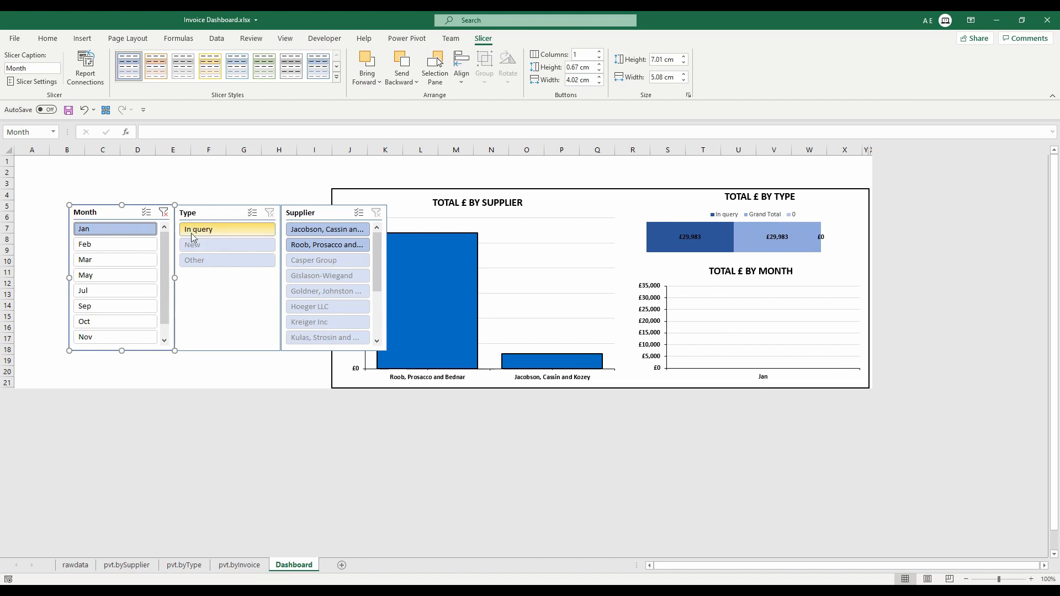
left_click(214, 231)
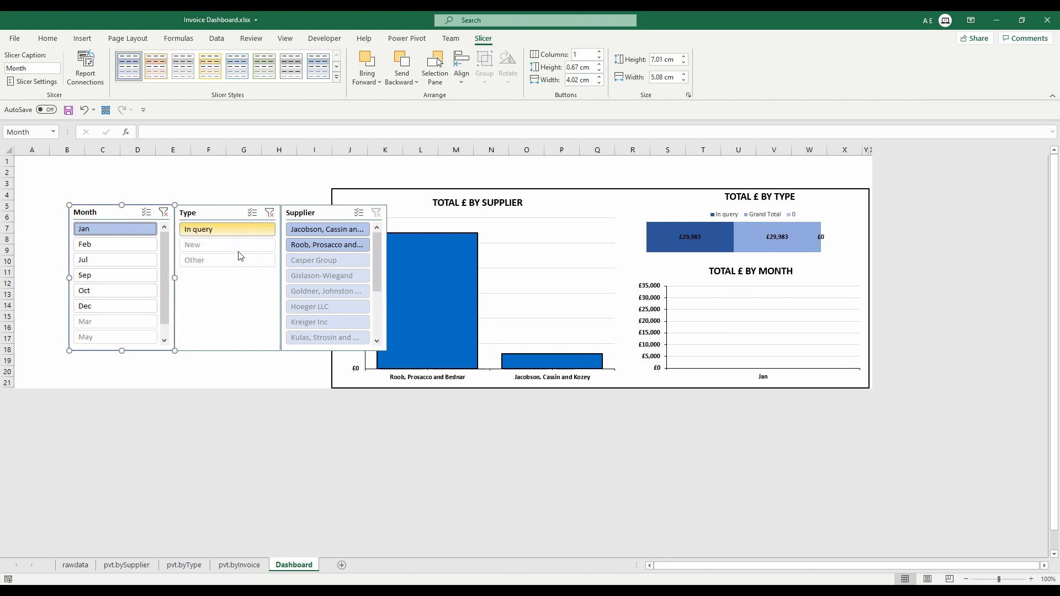
left_click(269, 213)
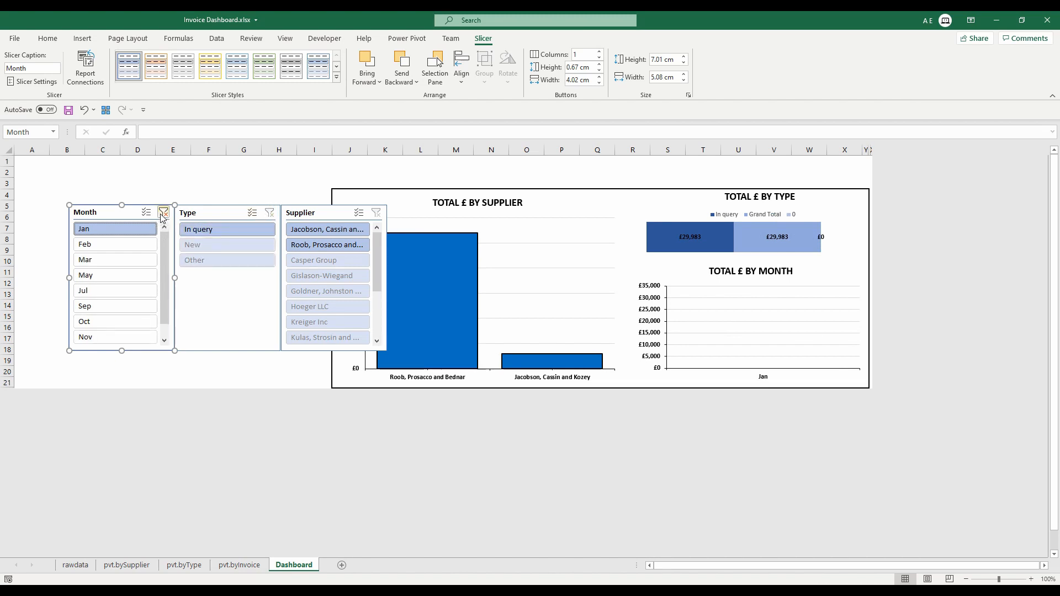
left_click(163, 212)
left_click(327, 229)
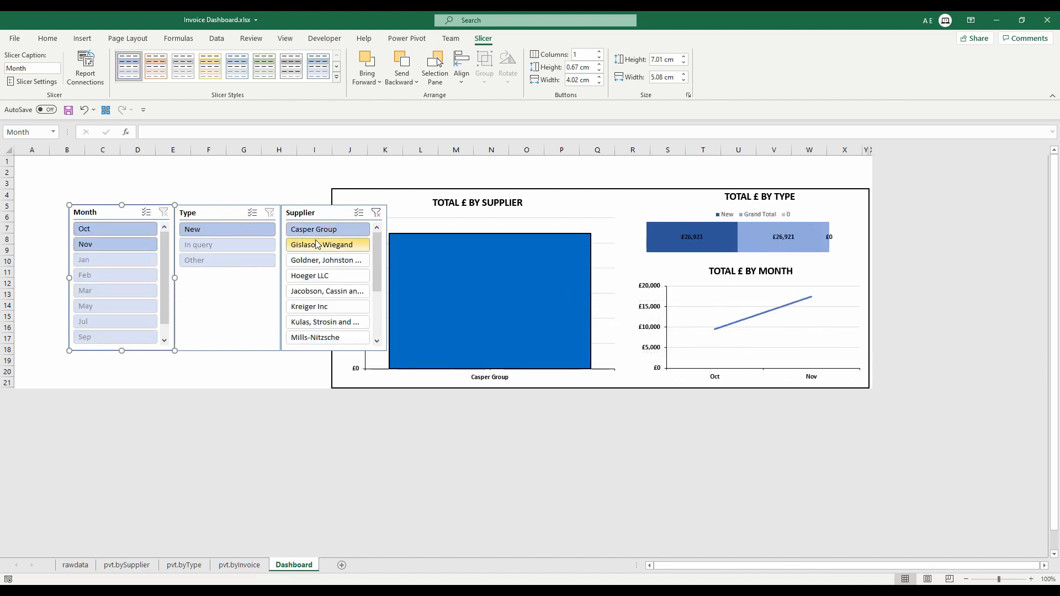
left_click(376, 212)
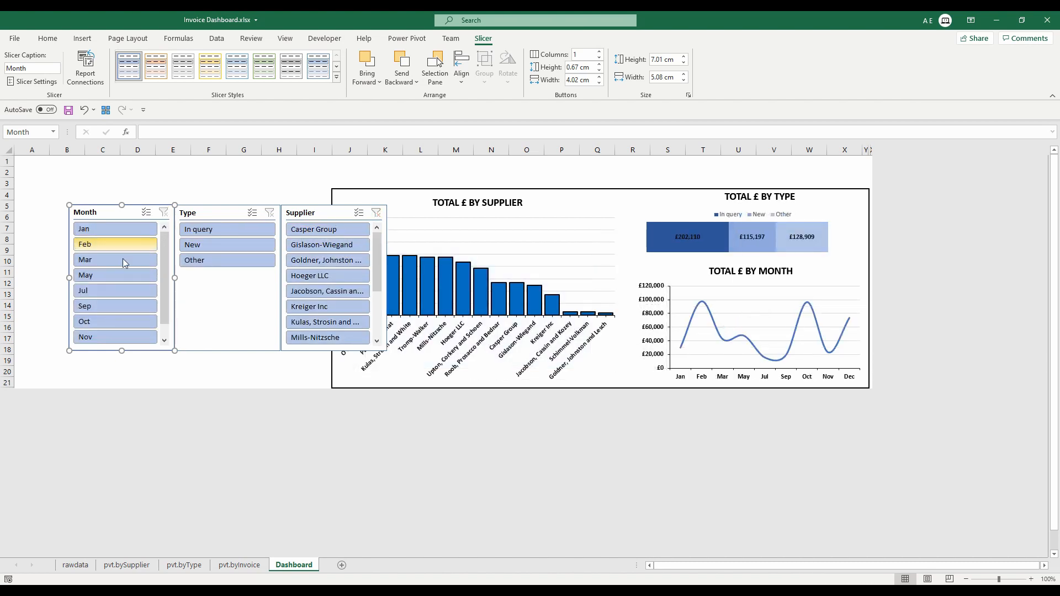
- Test multiple selection in the Month slicer with Jan, May and Oct together, and clear the filter
left_click(128, 230)
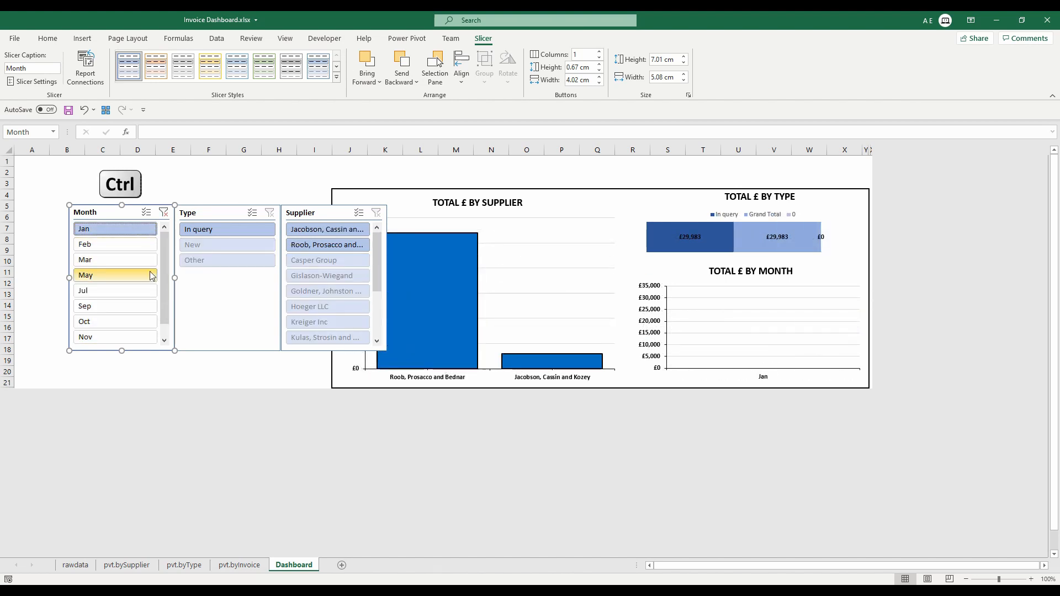
left_click(113, 280, "ctrl")
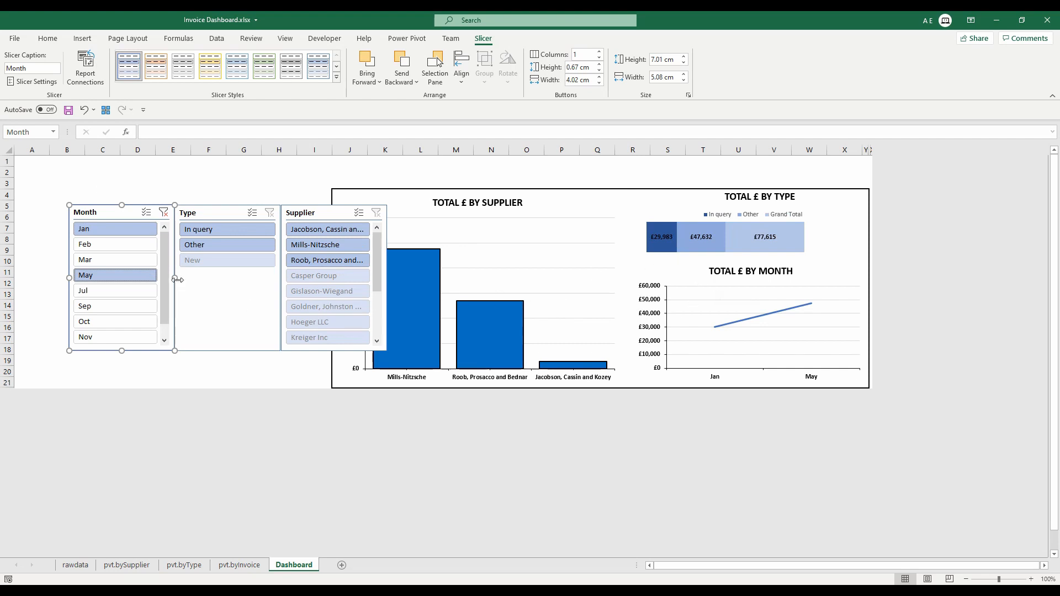
left_click(111, 321, "ctrl")
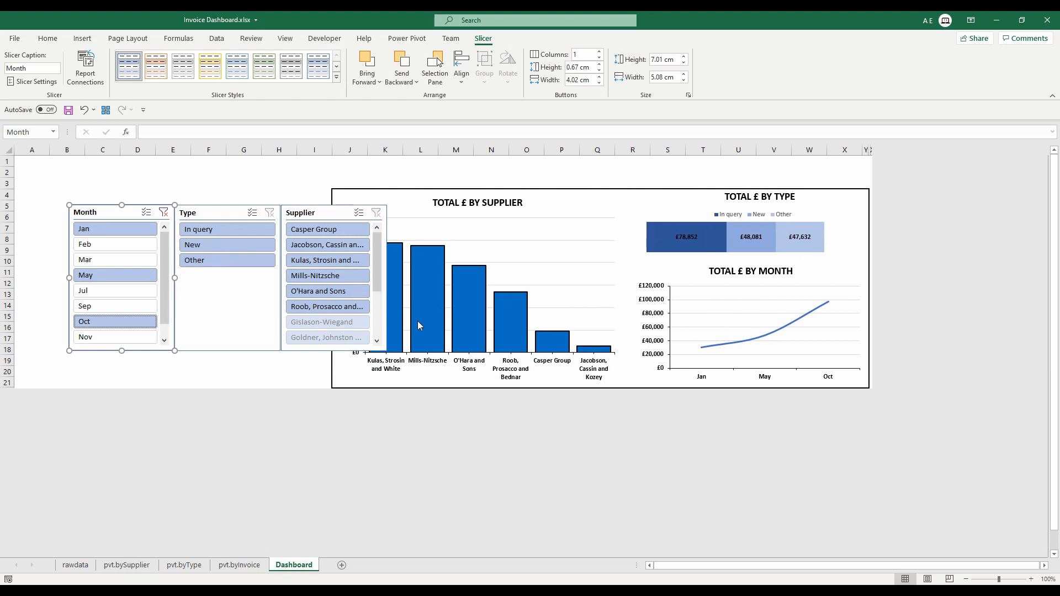
left_click(164, 214)
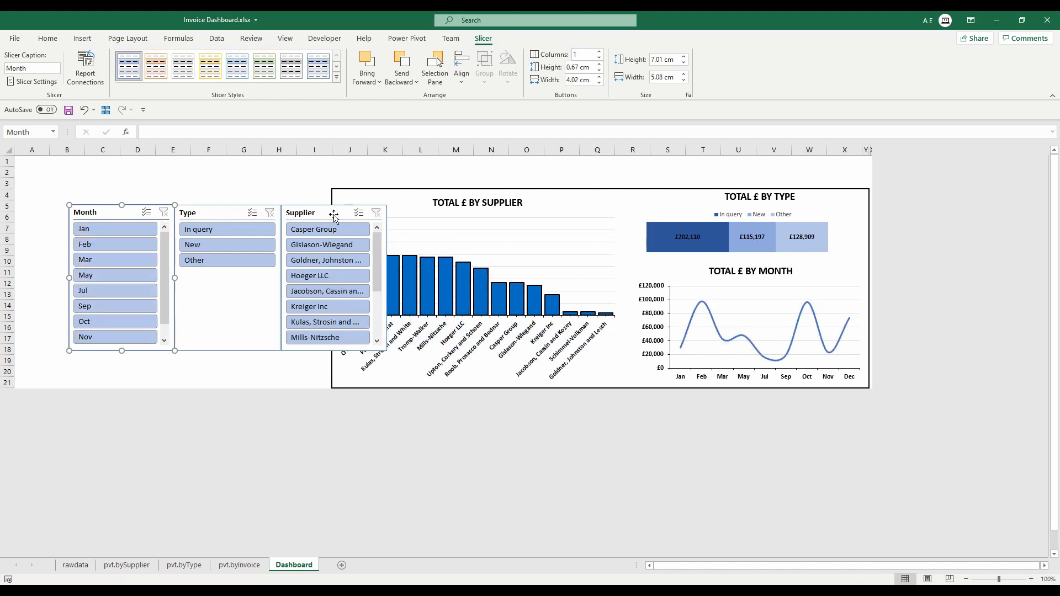
- Move the Month slicer above the supplier chart, starting at column J, and arrange its buttons in 9 columns
left_click_drag(125, 214, 390, 166)
mouse_move(390, 165)
left_mouse_down()
mouse_move(116, 215)
mouse_move(388, 169)
left_mouse_up()
left_click(600, 52)
left_click(600, 52)
left_click(599, 52)
left_click(600, 52)
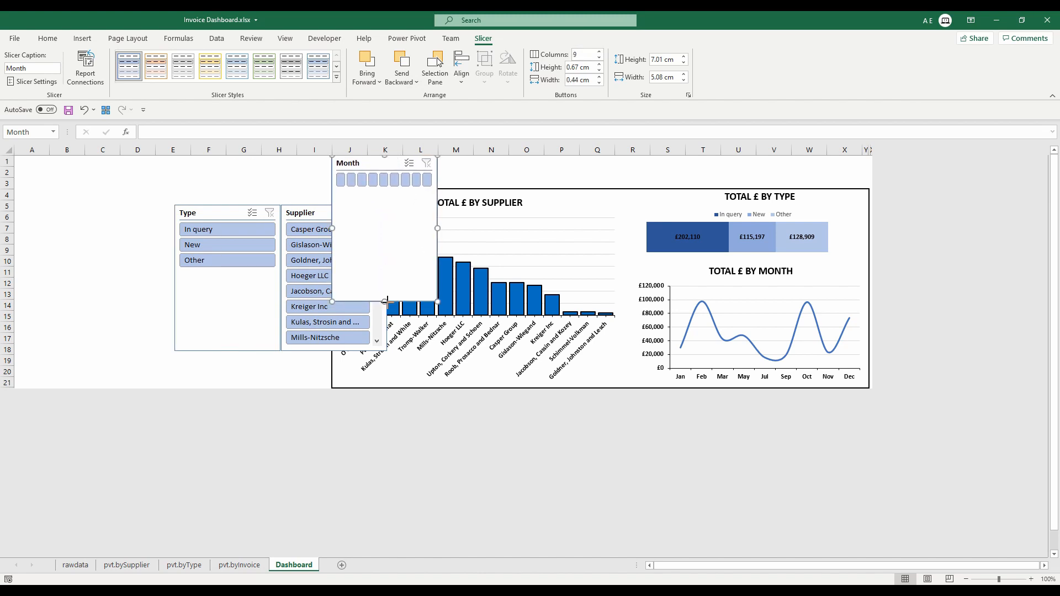
- Resize the Month slicer to a single button row about 11.88 cm wide, and make row 1 taller to fit it above the charts
left_click_drag(387, 302, 387, 187)
left_click_drag(437, 172, 554, 172)
left_click_drag(7, 167, 7, 170)
left_click_drag(554, 172, 579, 172)
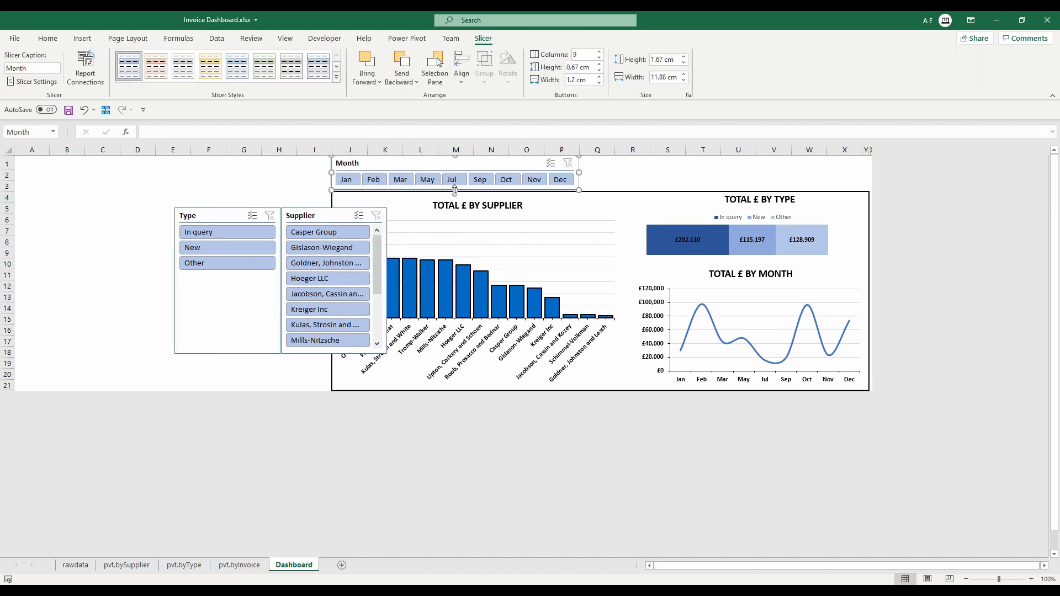
left_click_drag(8, 169, 7, 173)
- Place the Type slicer directly beside the Month slicer, arrange it in 3 columns and widen it to about 5.53 cm
left_click_drag(230, 216, 634, 156)
left_click(600, 52)
left_click(599, 52)
left_click_drag(684, 228, 694, 228)
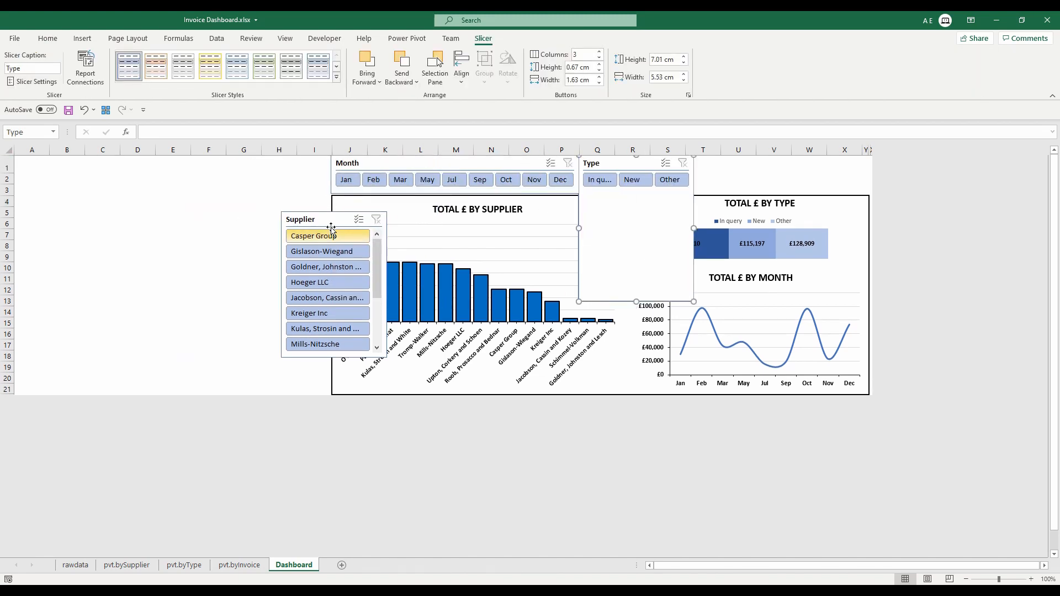
- Place the Supplier slicer after the Type slicer and match the heights of all three slicers so they fit above the charts
left_click_drag(331, 226, 869, 173)
left_click(497, 164, "ctrl")
left_click(632, 165, "ctrl")
left_click(684, 56)
left_click(684, 57)
left_click(684, 57)
left_click(740, 164)
left_click(313, 172)
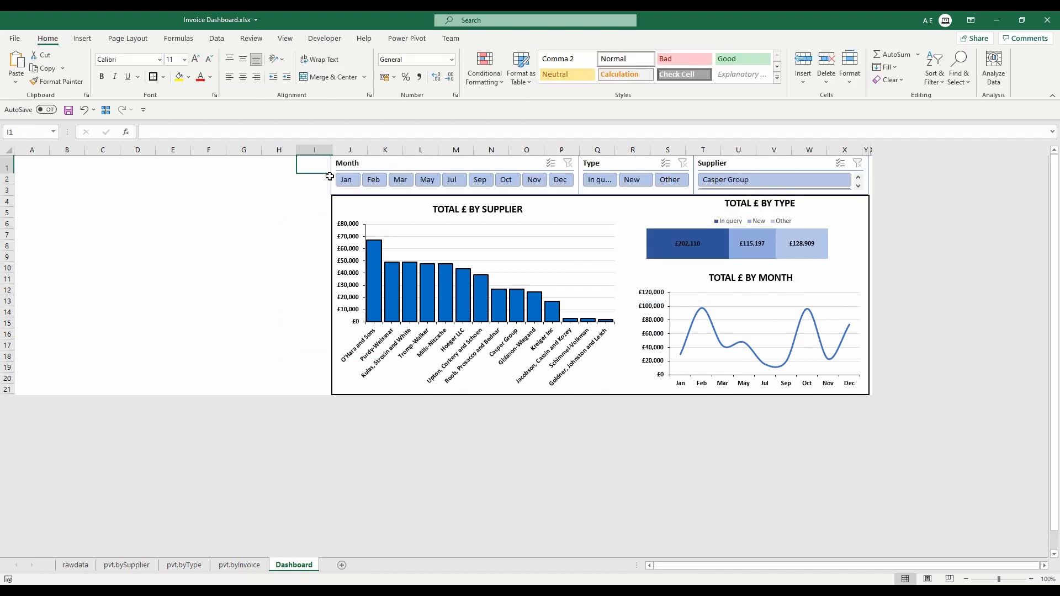
- Widen the Type slicer to show its full labels, fit the Supplier slicer between it and the charts' outer edge, and save the workbook
left_click(693, 178)
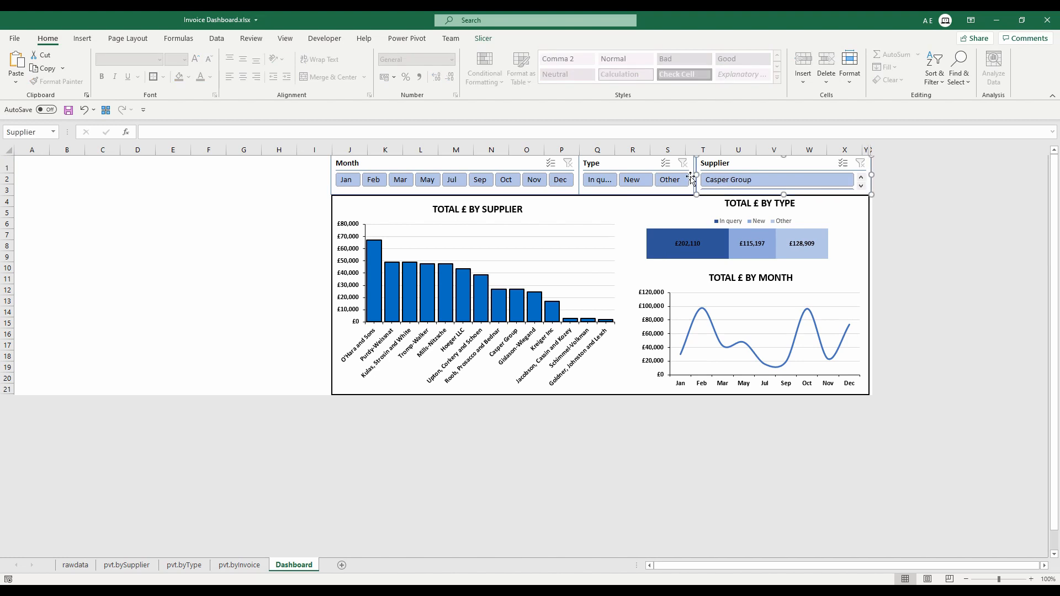
left_click(691, 179)
left_click_drag(693, 175, 712, 175)
left_click_drag(697, 174, 713, 175)
left_click_drag(871, 175, 867, 175)
left_click(872, 204)
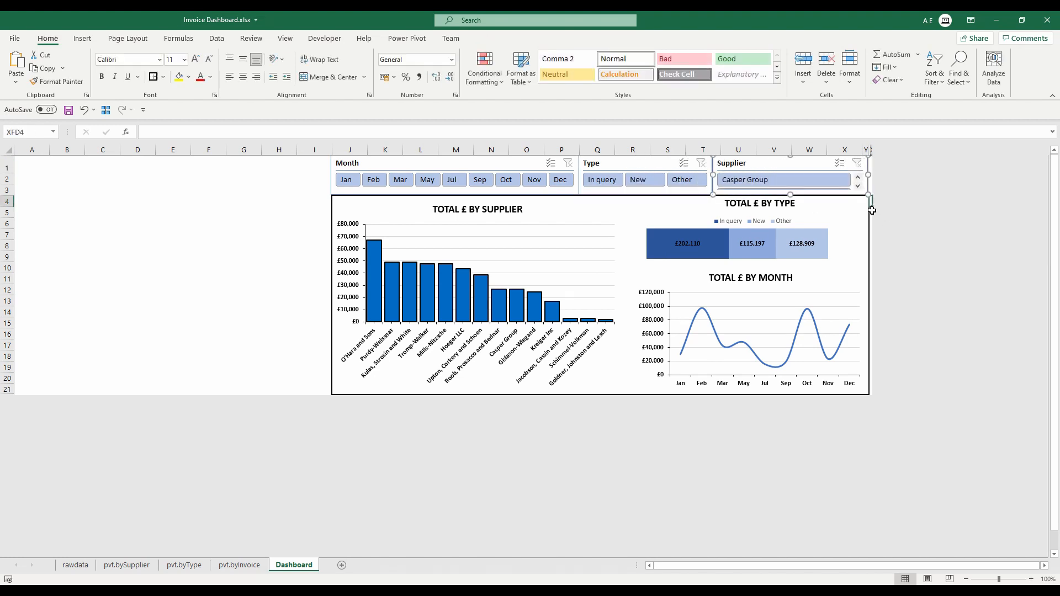
left_click(320, 160)
key("ctrl+s")
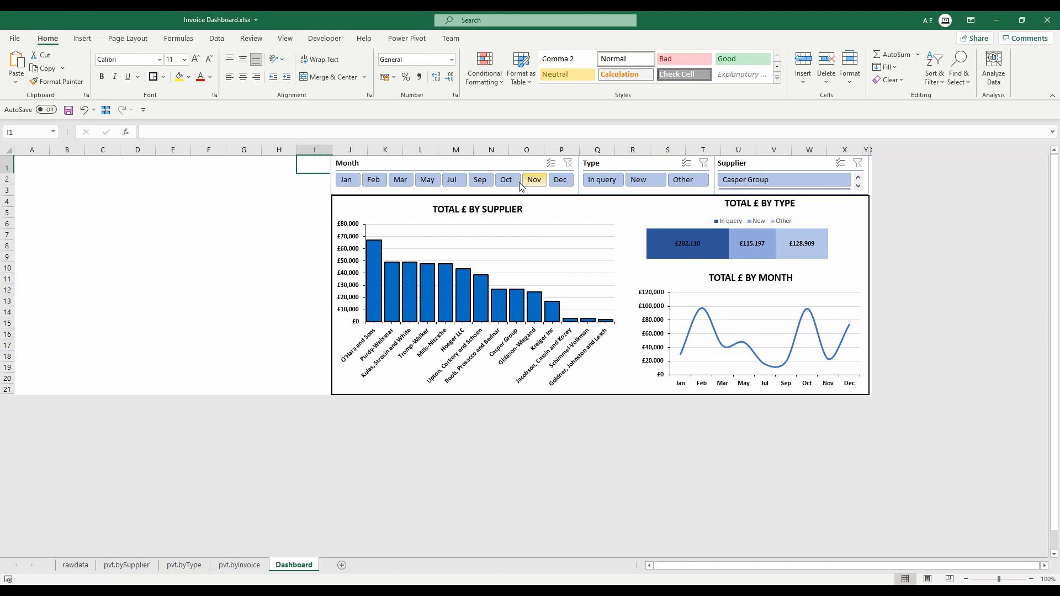
- Filter the dashboard to Jan and May and open the pvt.byType sheet to check how Grand Total feeds the type chart
left_click(355, 179)
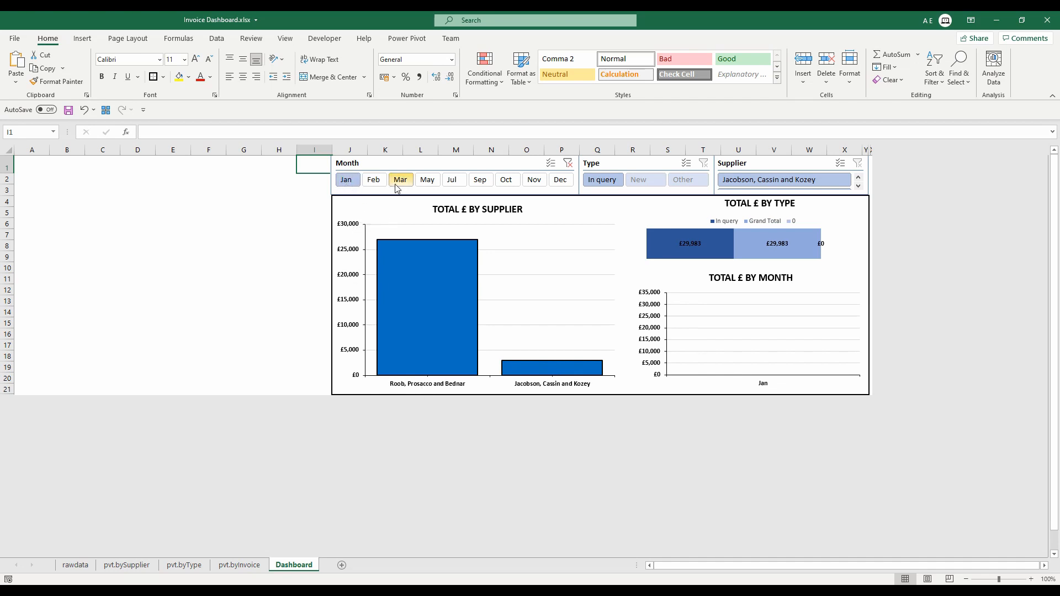
left_click(428, 186, "ctrl")
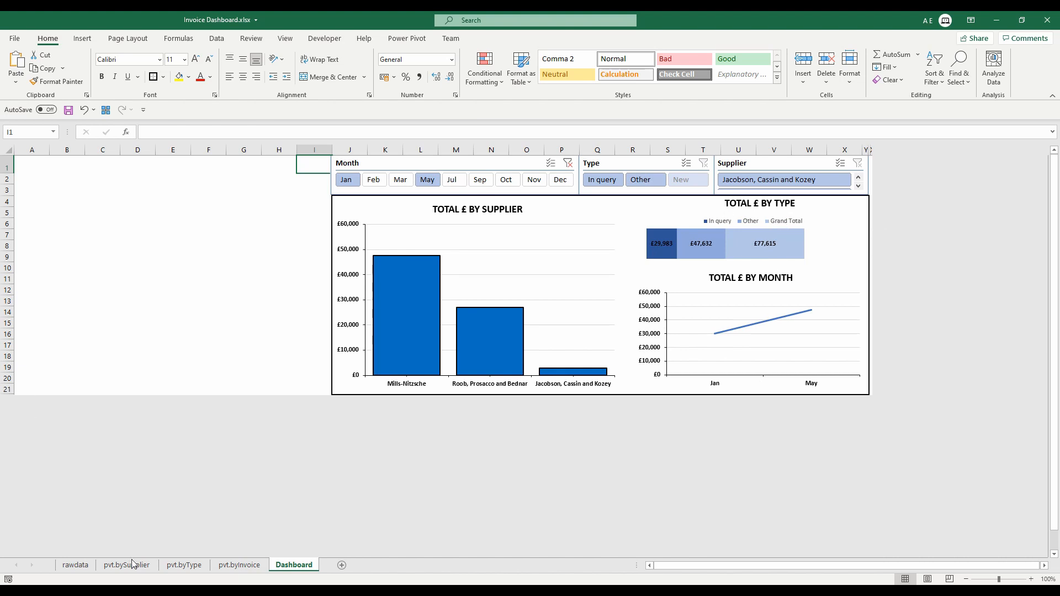
left_click(201, 565)
- Change the label formula in C2 of pvt.byType to =IF(A2="Grand Total","",A2)
left_click(142, 173)
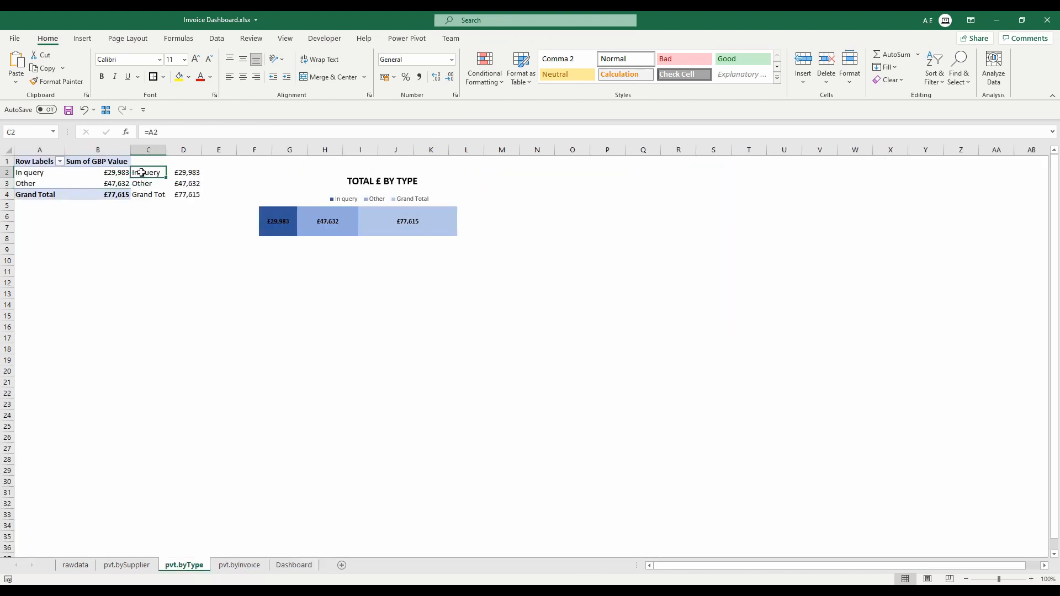
left_click(148, 132)
type("If")
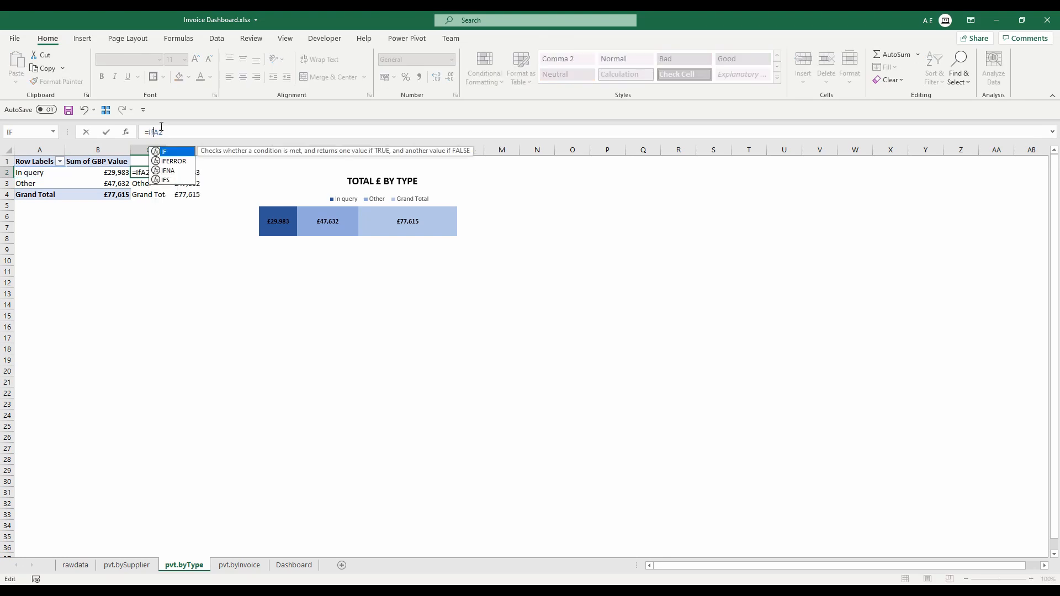
key("Tab")
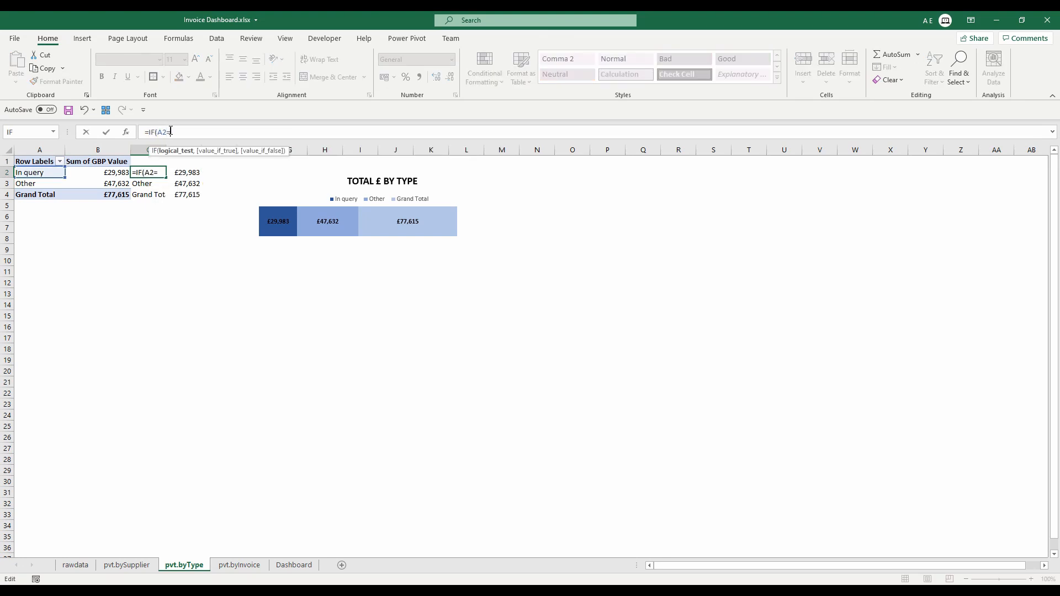
type("=\"Grand Tola")
key("BackSpace")
type("tal\",\"\",")
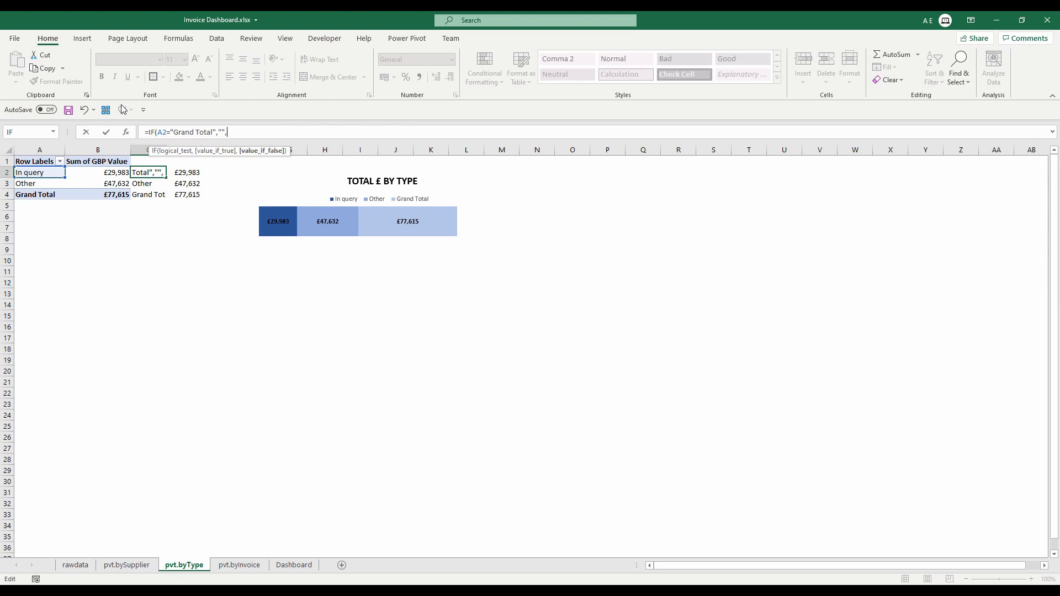
type("A2)")
key("Tab")
- Change the value formula in D2 of pvt.byType to =IF(A2="Grand Total","",B2)
type("=B2")
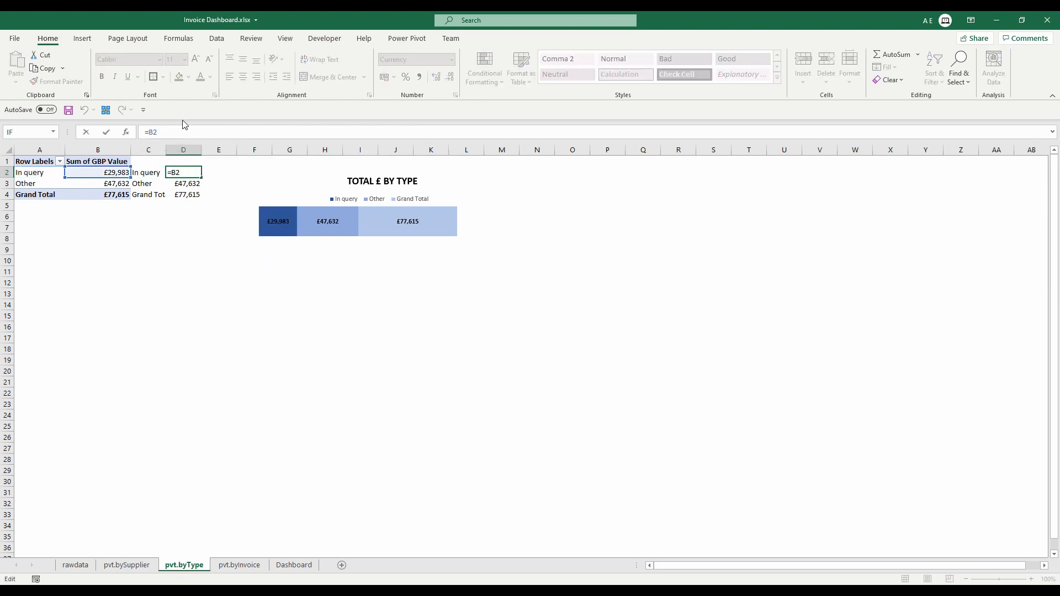
key("BackSpace")
key("BackSpace")
type("IF(A2=\"")
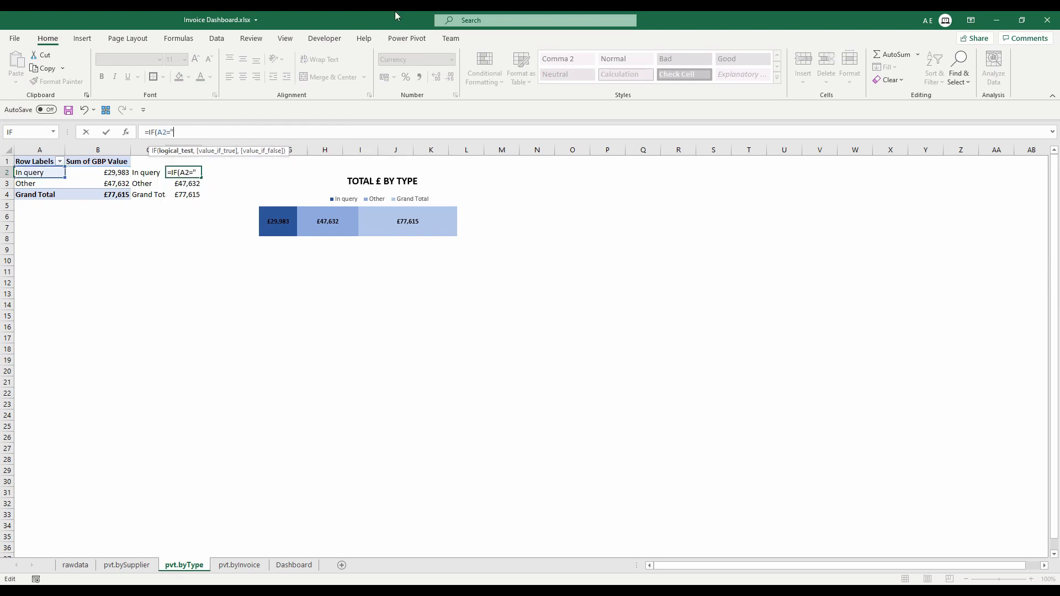
type("Grand Total\",\"\",")
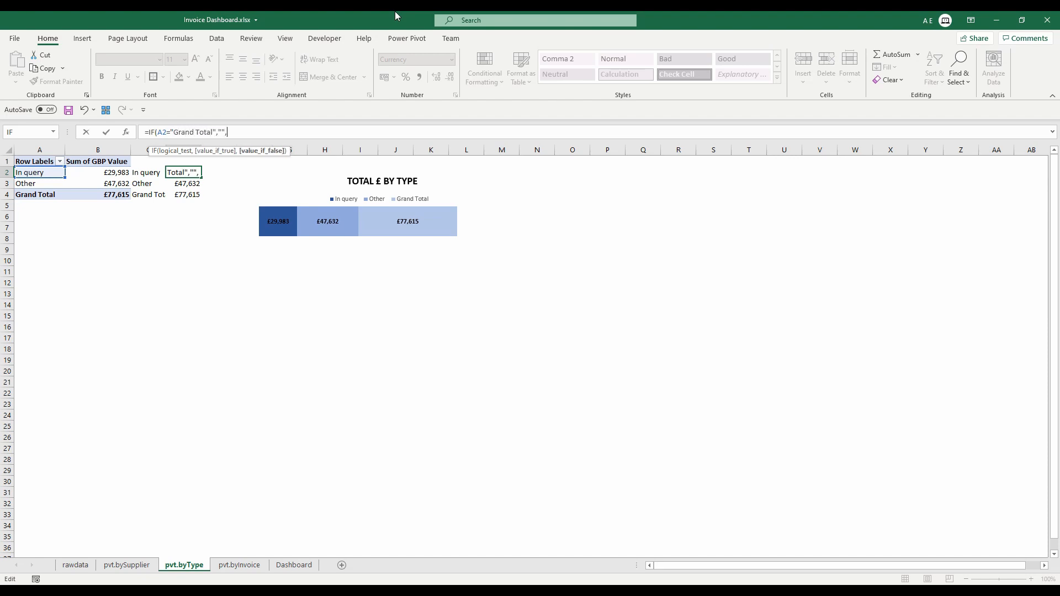
left_click(116, 174)
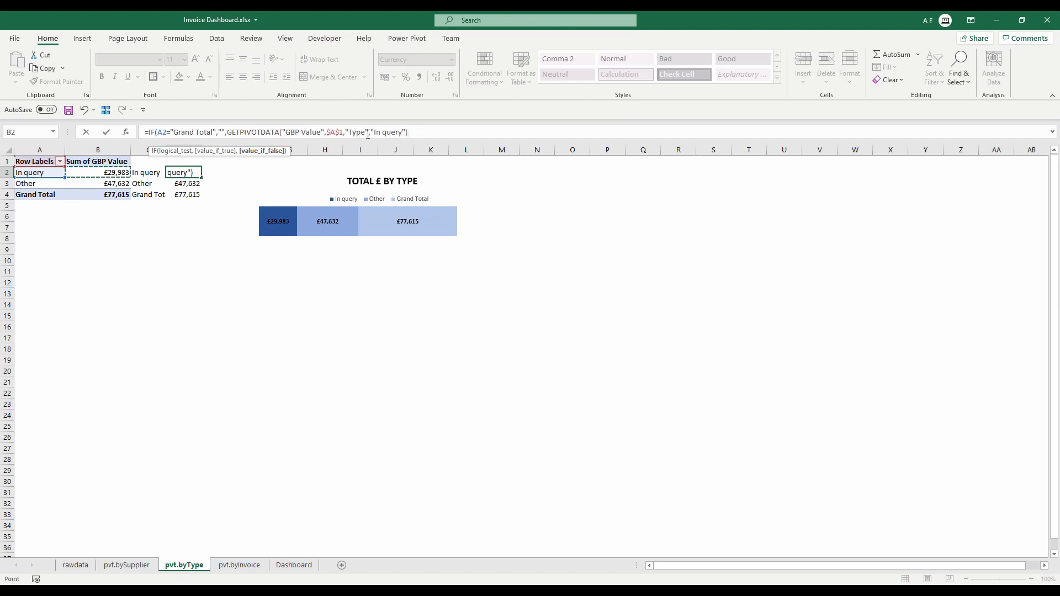
left_click_drag(409, 132, 232, 130)
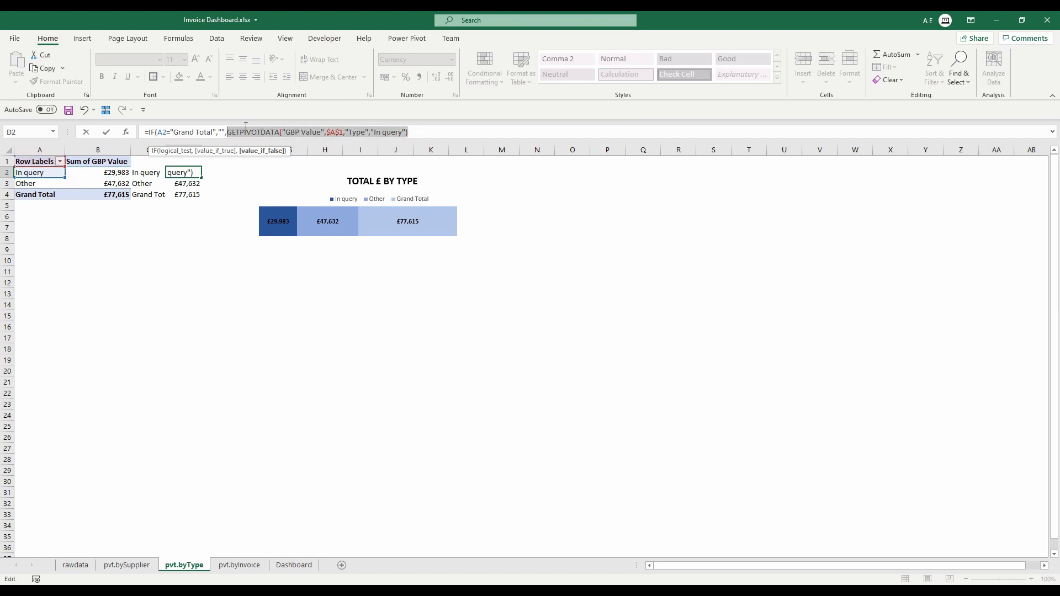
type("B2")
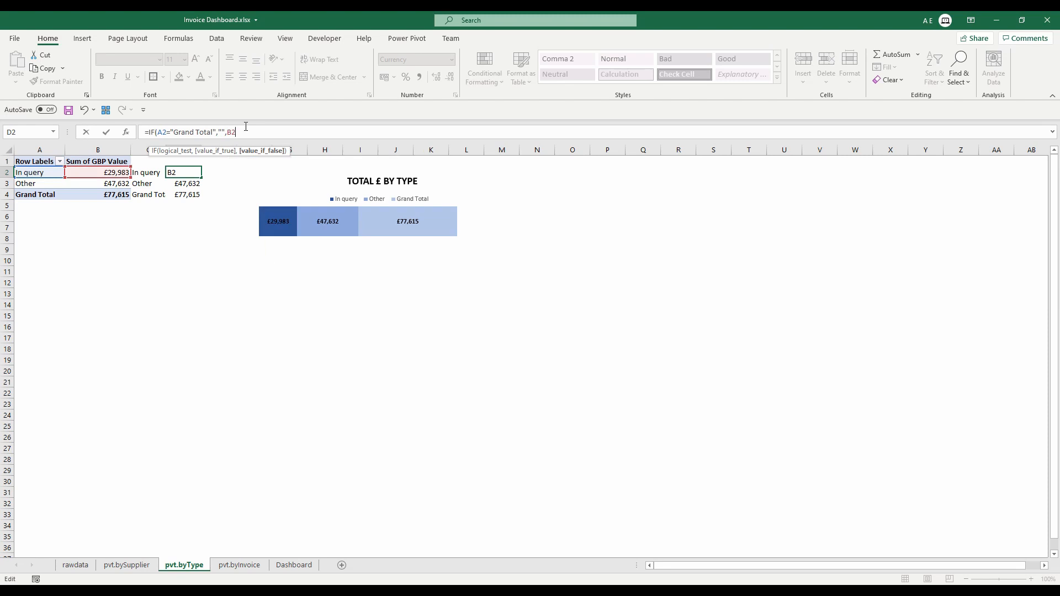
type(")")
key("ctrl+Return")
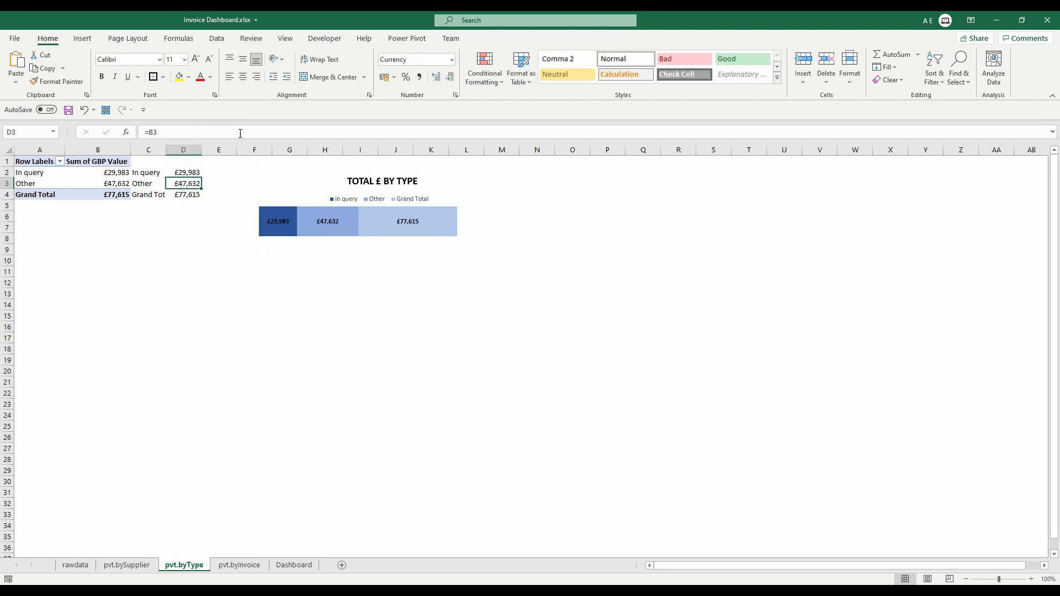
- Copy the new C2:D2 formulas down to row 4 and check the formula in C4
left_click_drag(153, 174, 173, 194)
key("ctrl+c")
key("ctrl+v")
left_click(147, 193)
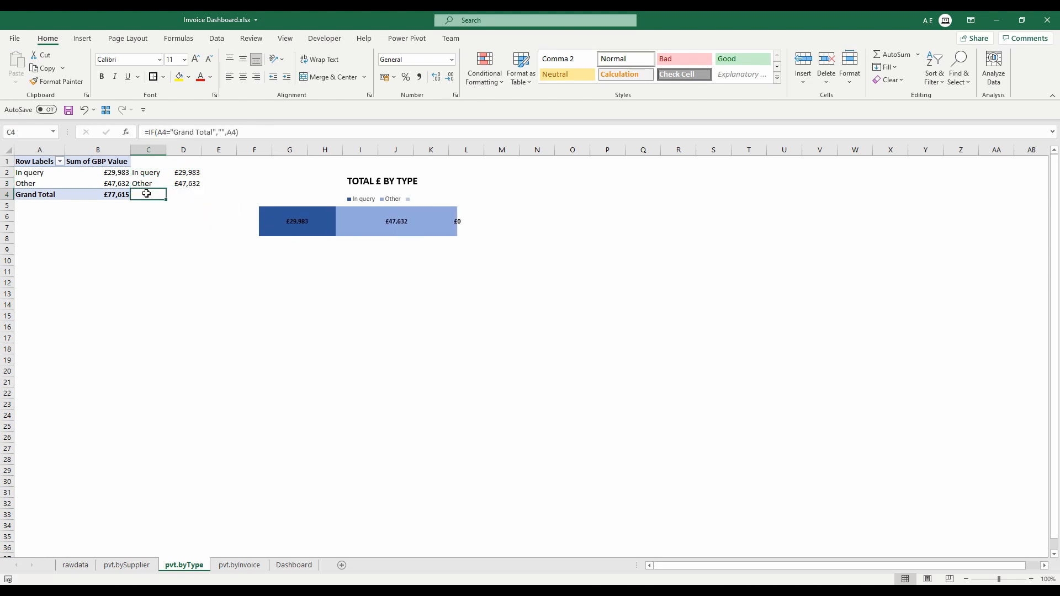
- Return to the Dashboard sheet, clear the Month filter, test the type chart with May and with Dec, and clear the filter again
mouse_move(447, 236)
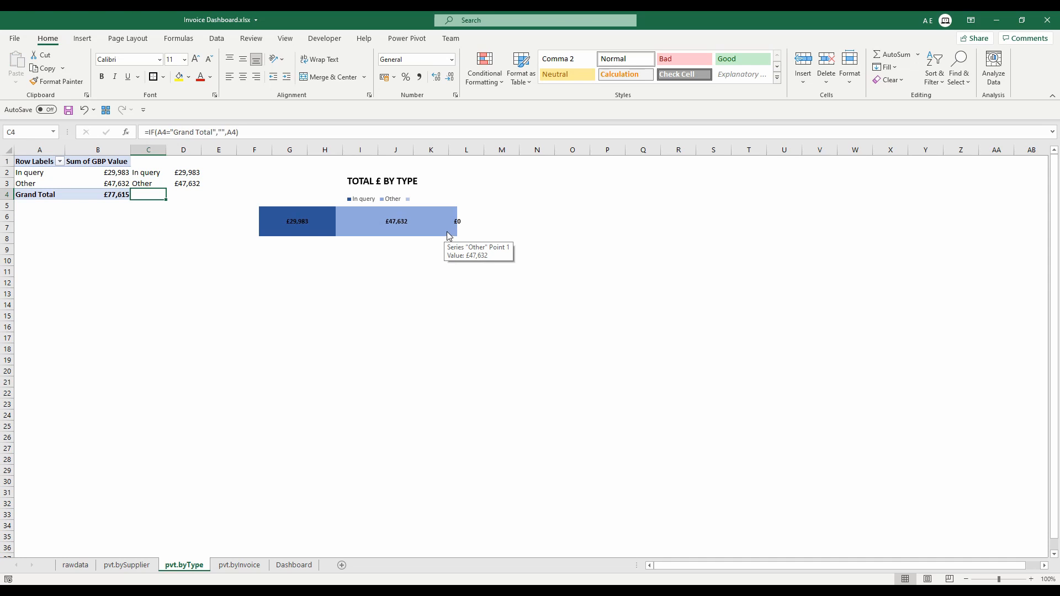
left_click(292, 565)
left_click(568, 163)
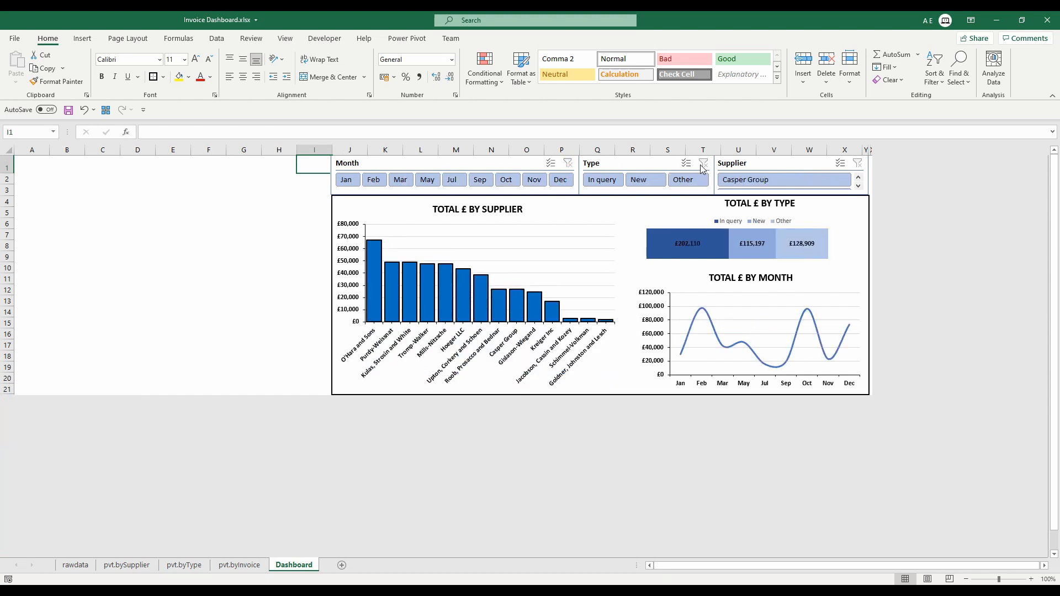
left_click(426, 180)
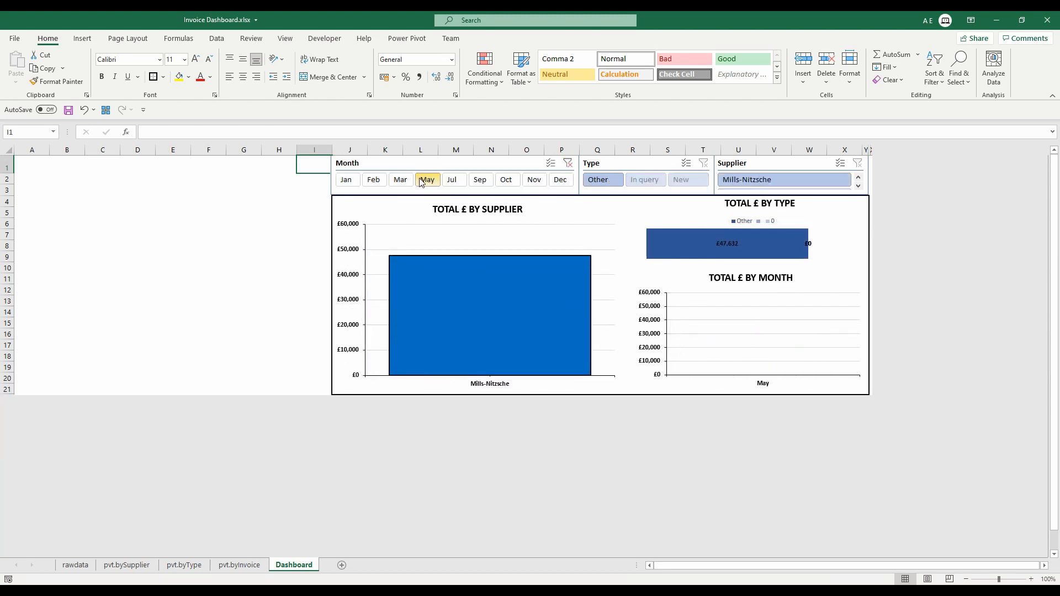
left_click(558, 180)
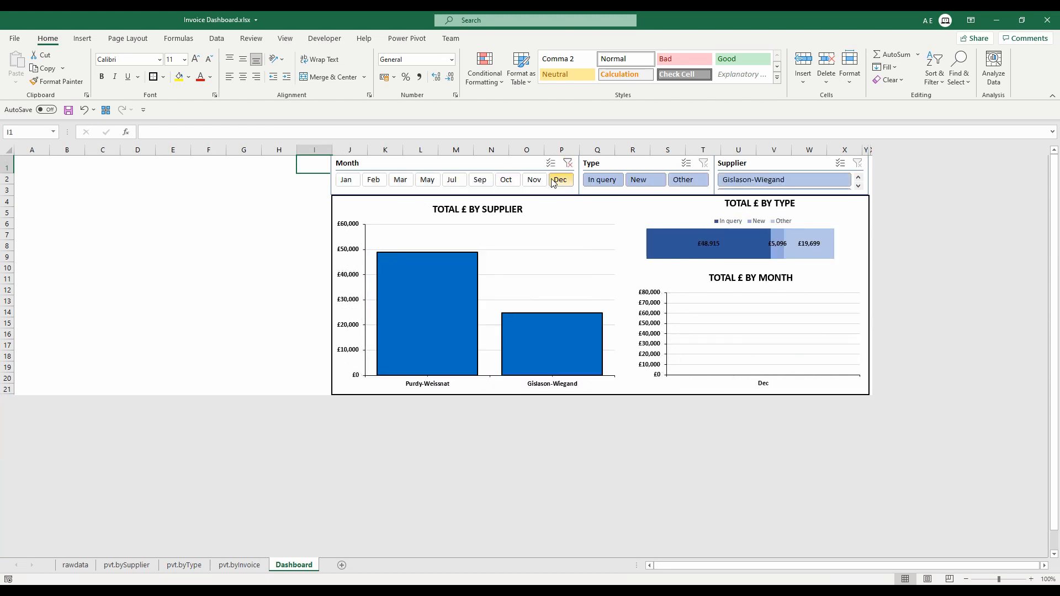
left_click(569, 163)
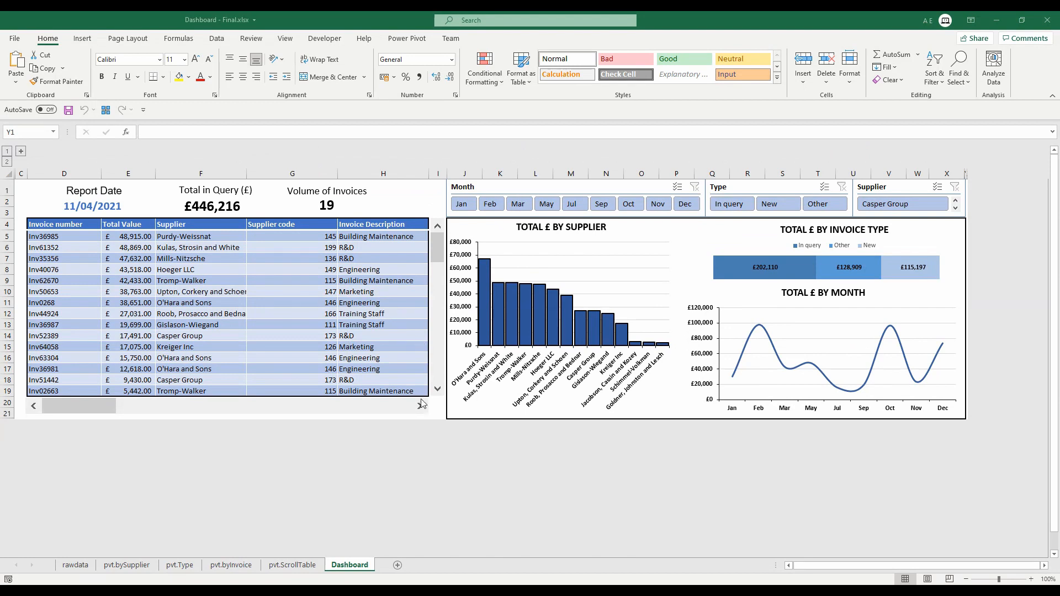
- Scroll the invoice table in Dashboard - Final.xlsx across to the Status and Contact columns and down through its rows
left_click(421, 407)
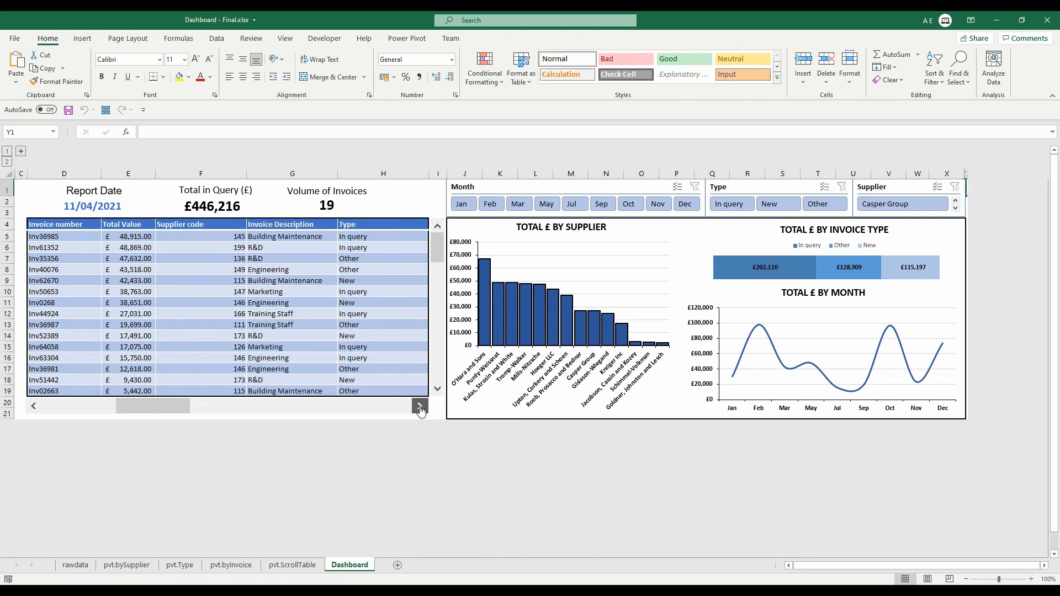
left_click(421, 407)
left_click(421, 407)
left_click(437, 389)
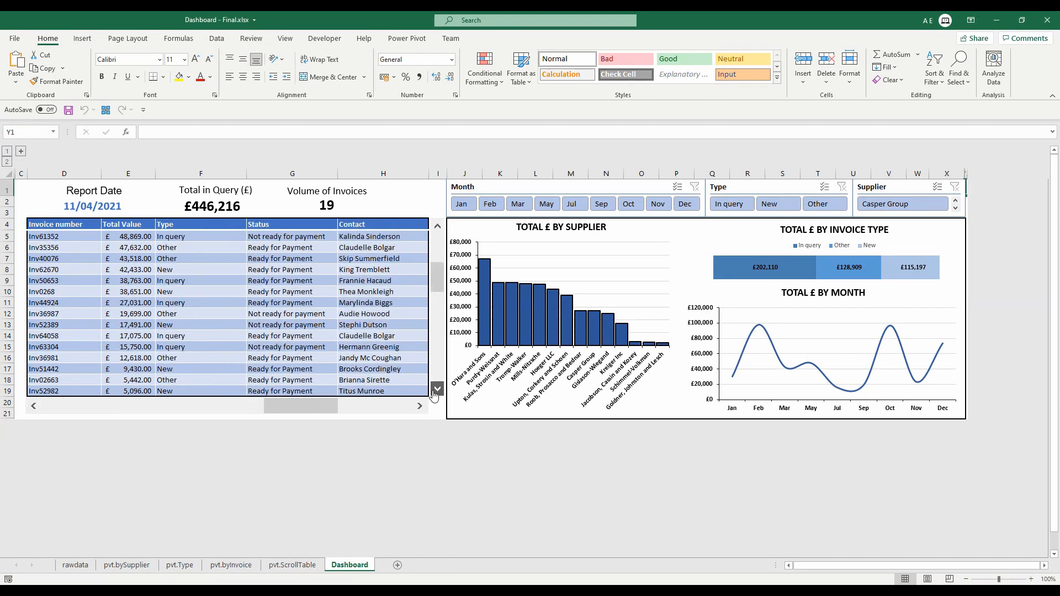
left_click(436, 390)
left_click(436, 389)
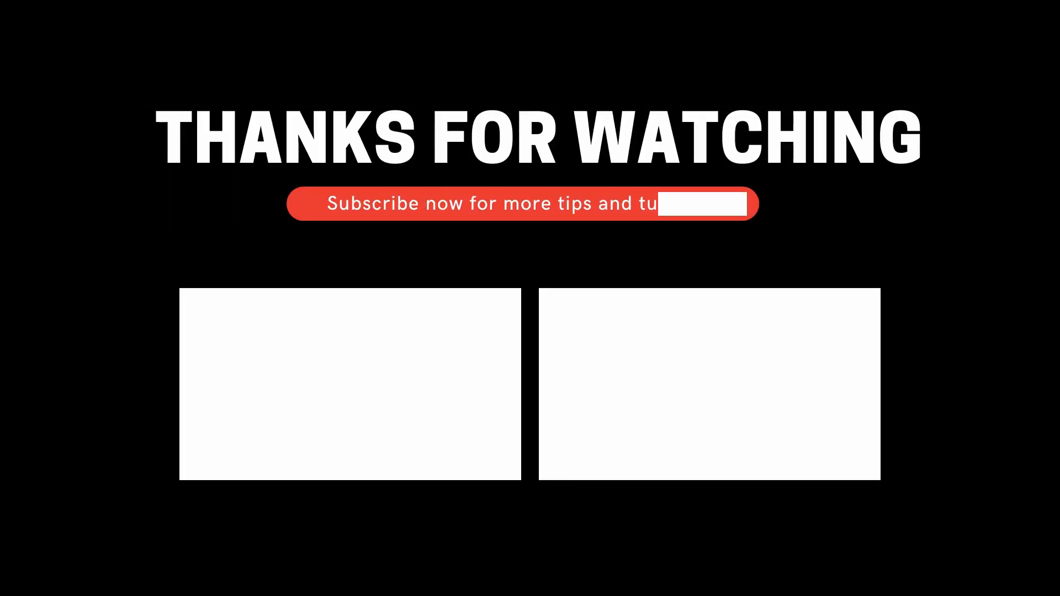